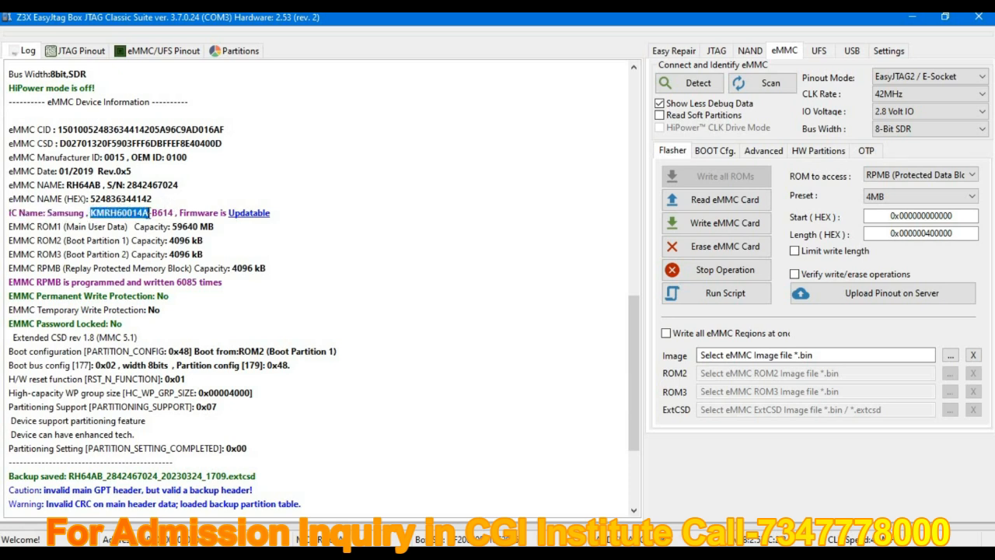
Step: Copy the chip part number KMRH60014A from the IC name line of the log
right_click(137, 215)
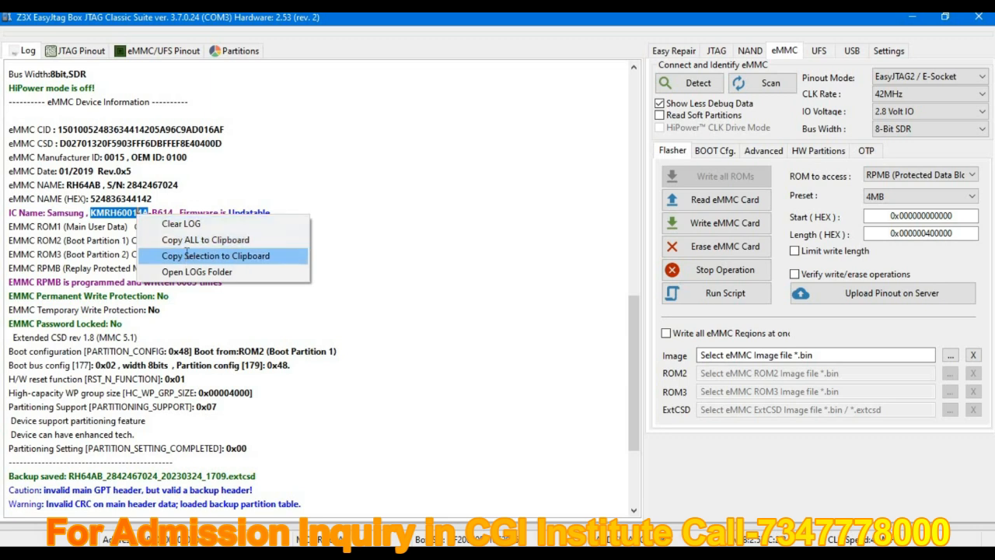
click(189, 255)
click(438, 393)
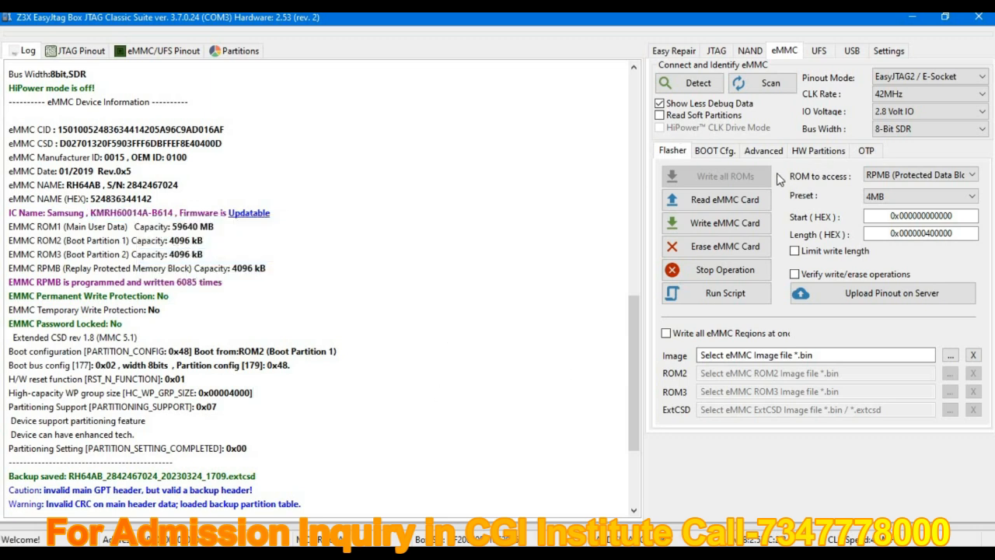
click(746, 200)
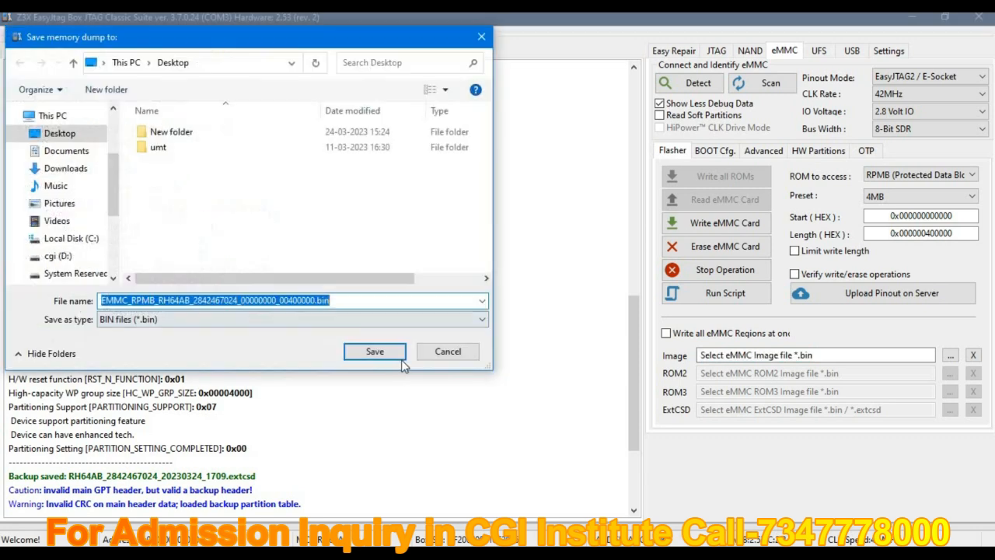
click(376, 352)
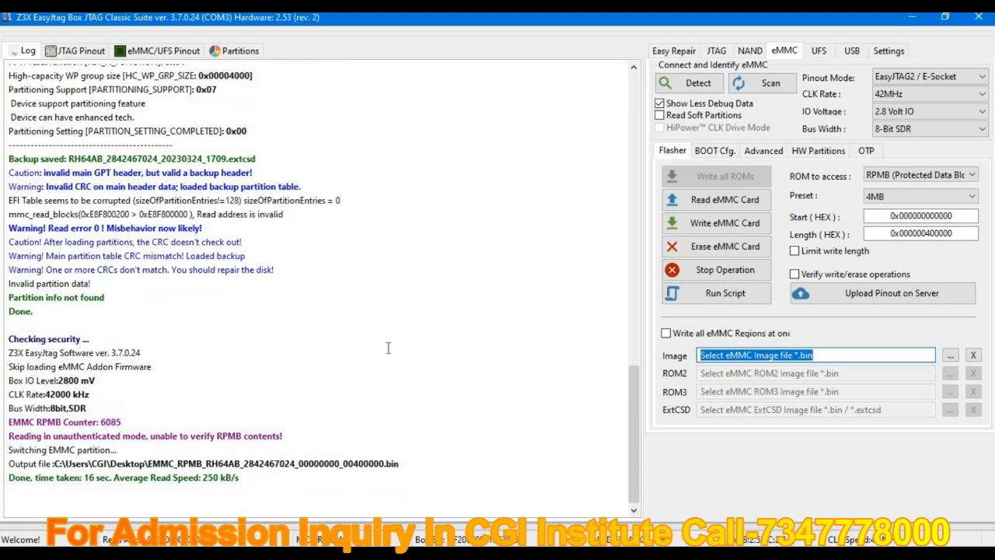
drag(389, 17, 730, 184)
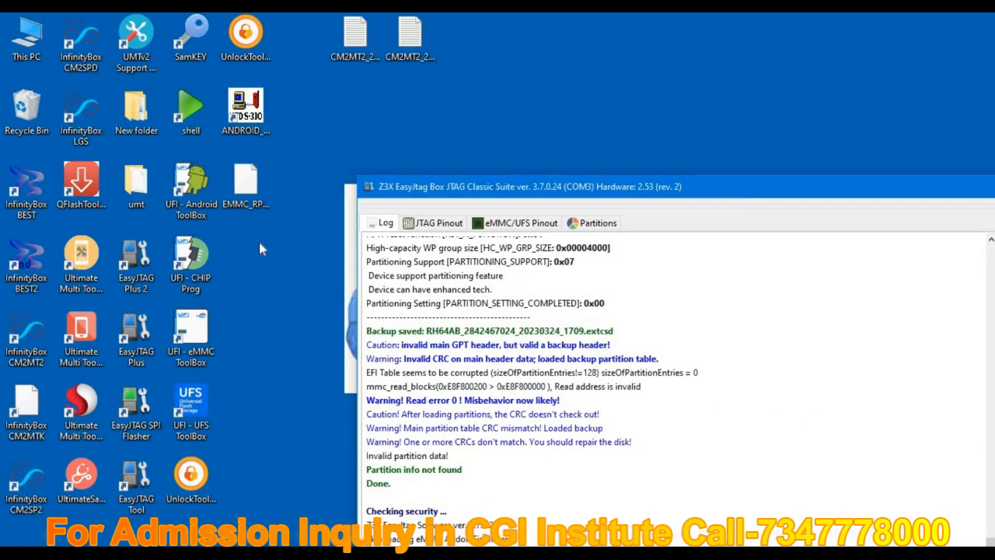
click(250, 189)
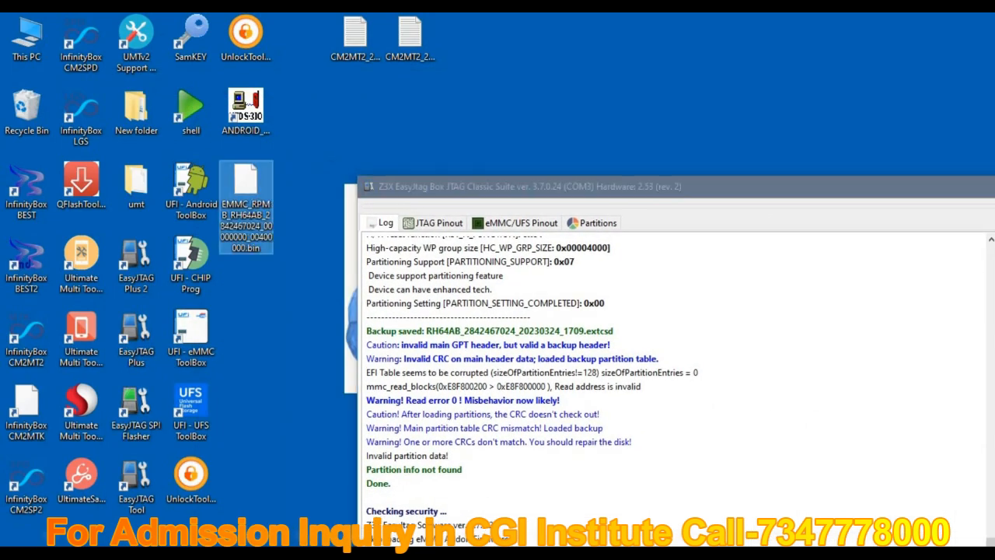
click(290, 311)
Step: Bring up the screen-drawing tools, move them out of the way and draw a blue arrow from the saved RPMB dump file
key(ctrl+alt+d)
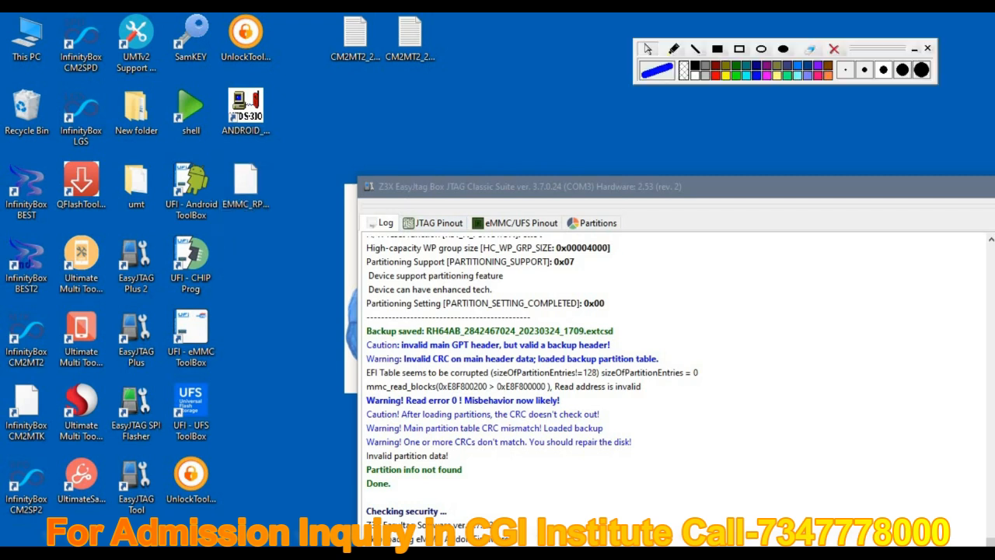
drag(879, 50, 806, 486)
key(ctrl+alt+d)
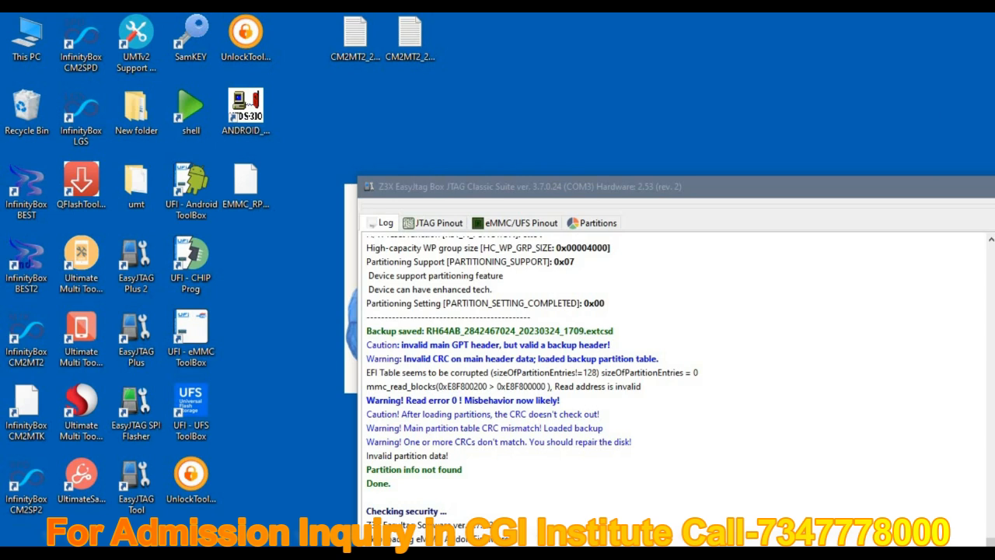
mouse_move(263, 181)
mouse_down()
mouse_move(323, 148)
mouse_move(311, 193)
mouse_up()
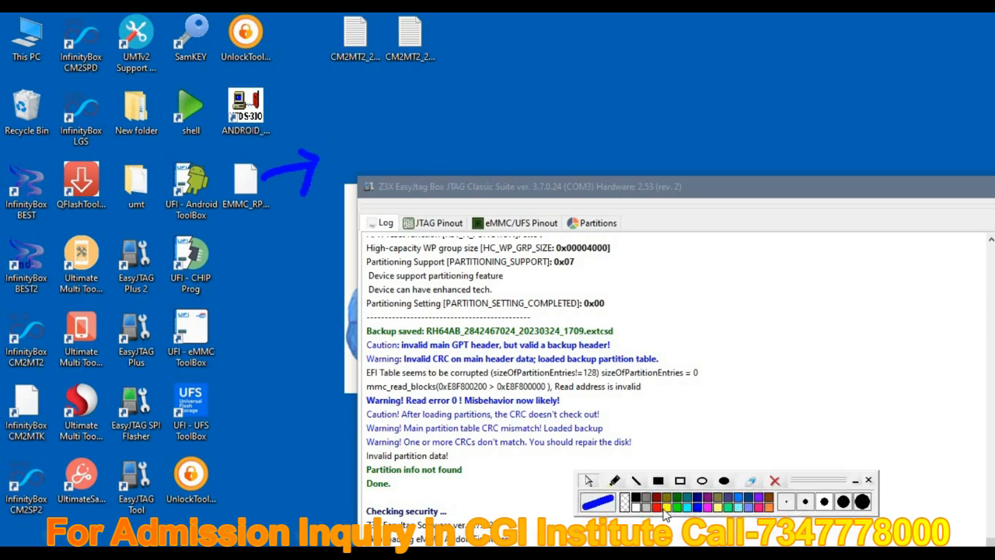
Step: Handwrite "4MB RPMB File Read" in red beside the arrow, and clear the screen annotations
click(657, 507)
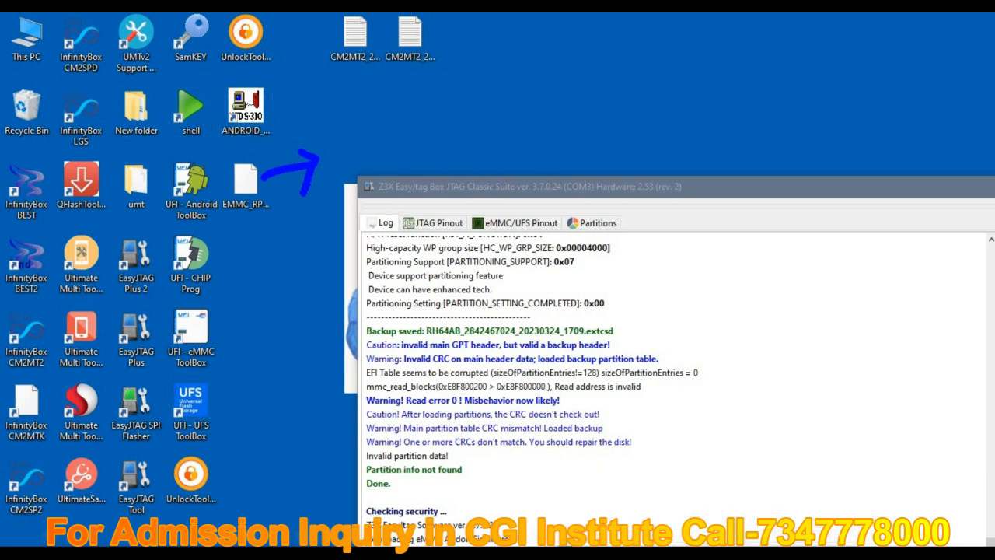
mouse_move(350, 122)
mouse_down()
mouse_move(383, 171)
mouse_move(410, 139)
mouse_move(430, 143)
mouse_up()
click(394, 143)
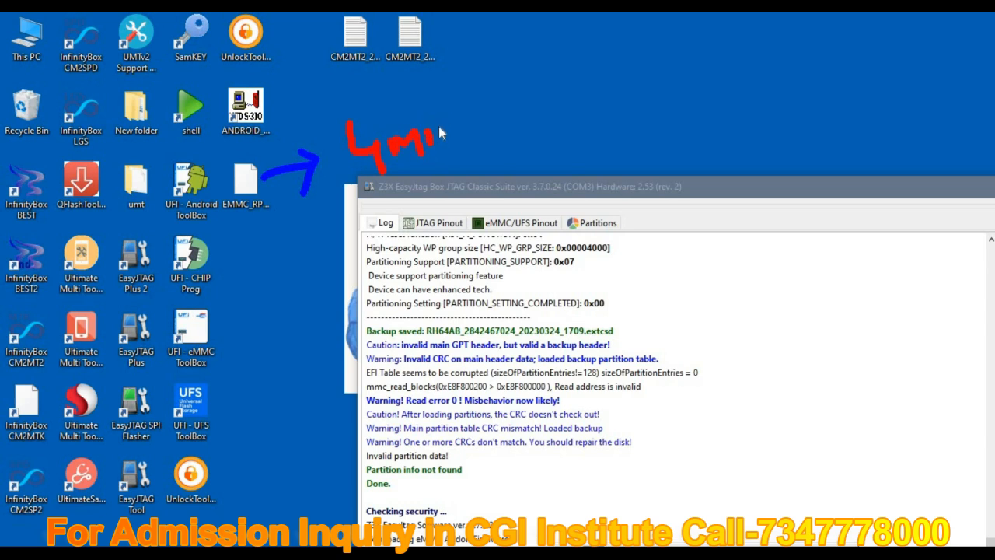
mouse_move(469, 109)
mouse_down()
mouse_move(475, 144)
mouse_move(504, 140)
mouse_up()
click(496, 97)
mouse_move(529, 109)
mouse_down()
mouse_move(541, 91)
mouse_move(564, 91)
mouse_move(573, 69)
mouse_move(580, 118)
mouse_up()
mouse_move(605, 81)
mouse_down()
mouse_move(613, 127)
mouse_move(620, 93)
mouse_move(629, 116)
mouse_move(688, 111)
mouse_up()
click(616, 81)
mouse_move(733, 48)
mouse_down()
mouse_move(742, 121)
mouse_move(761, 84)
mouse_move(833, 80)
mouse_move(840, 35)
mouse_move(837, 101)
mouse_up()
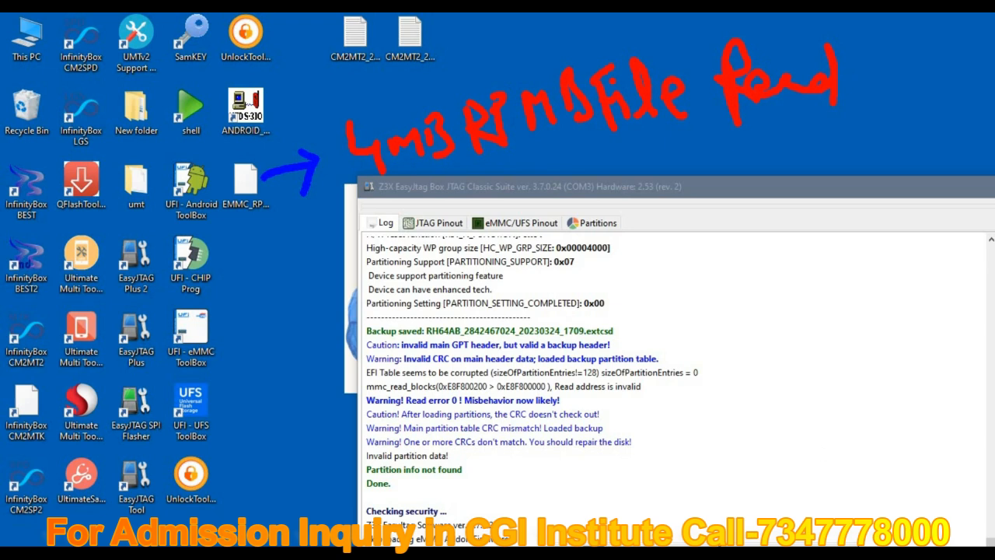
key(Escape)
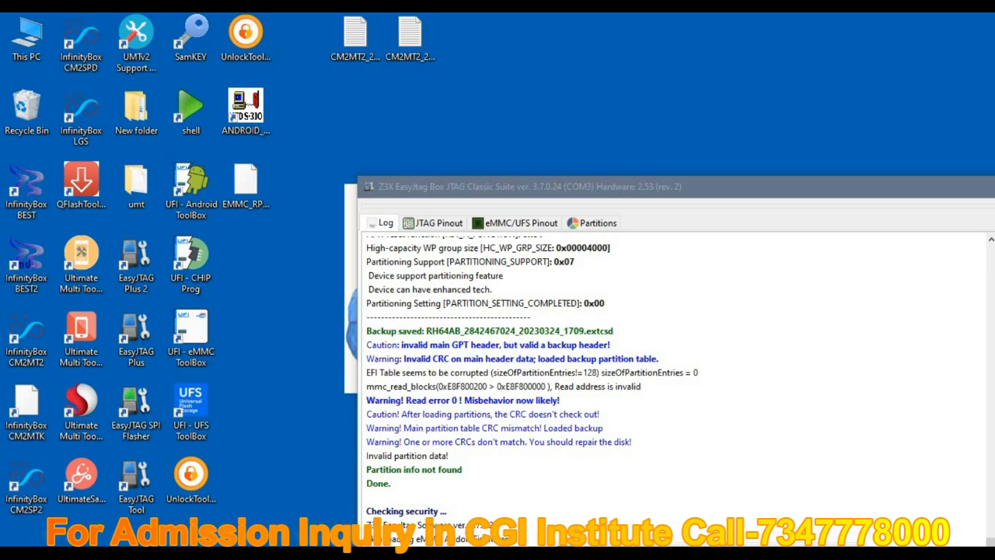
Step: Return the EasyJTAG window to full screen and bring up the advanced eMMC operations
double_click(673, 195)
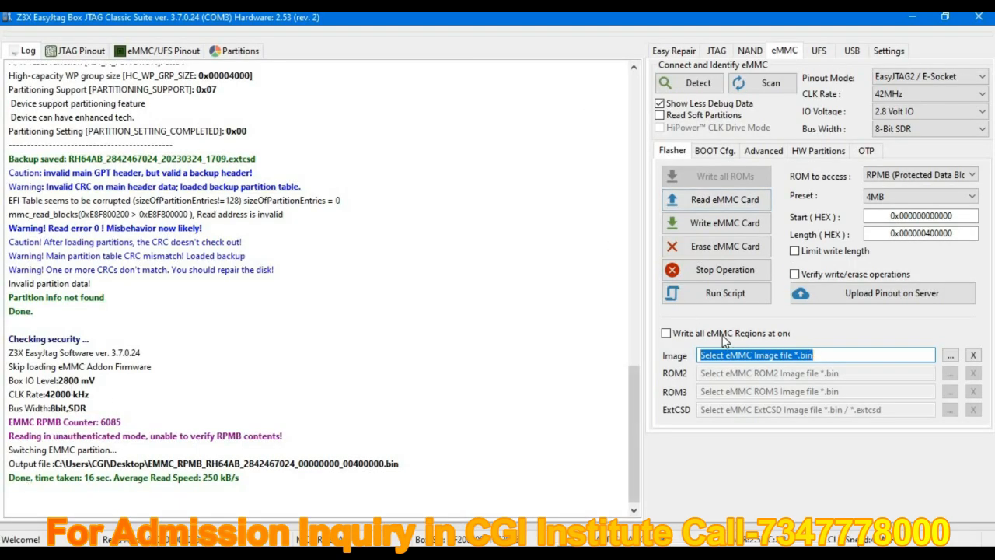
click(773, 154)
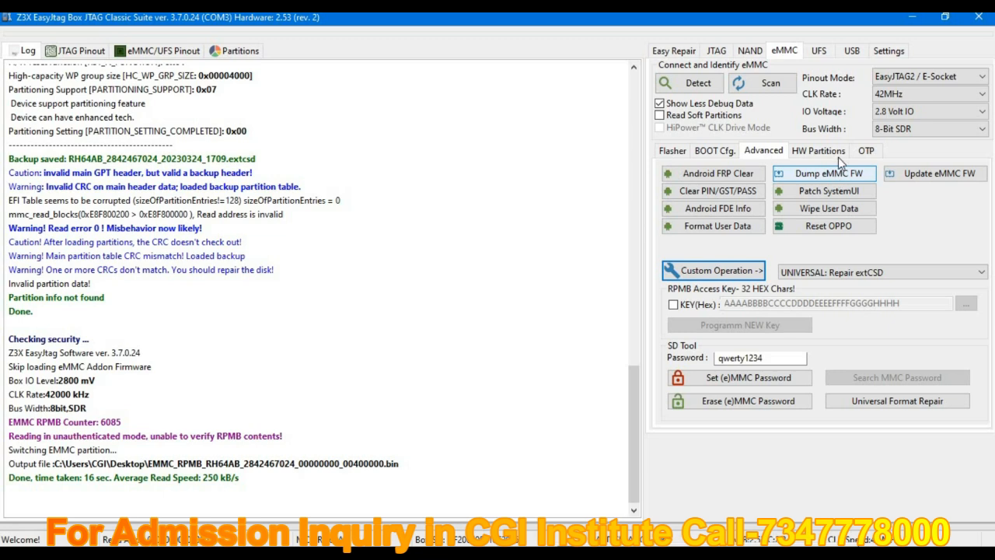
click(838, 152)
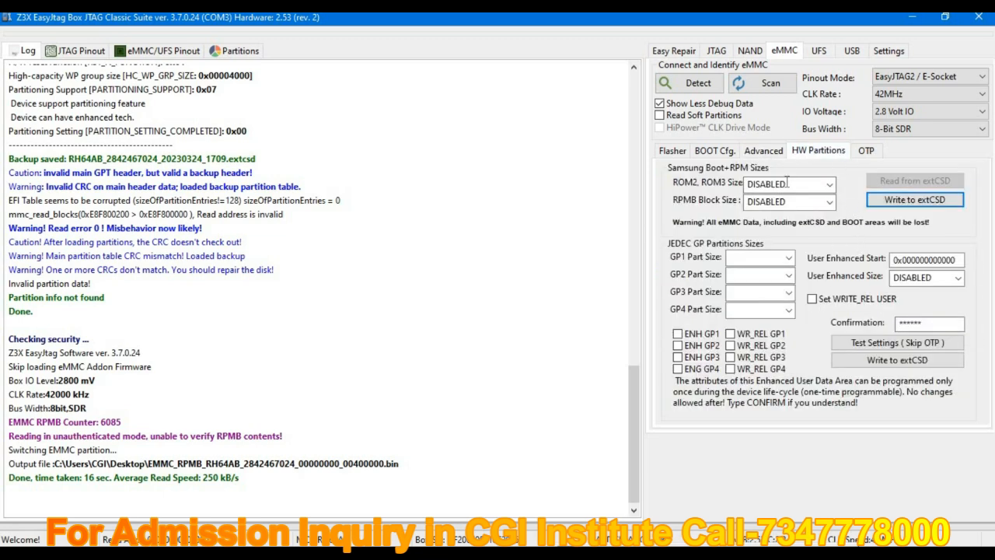
click(763, 151)
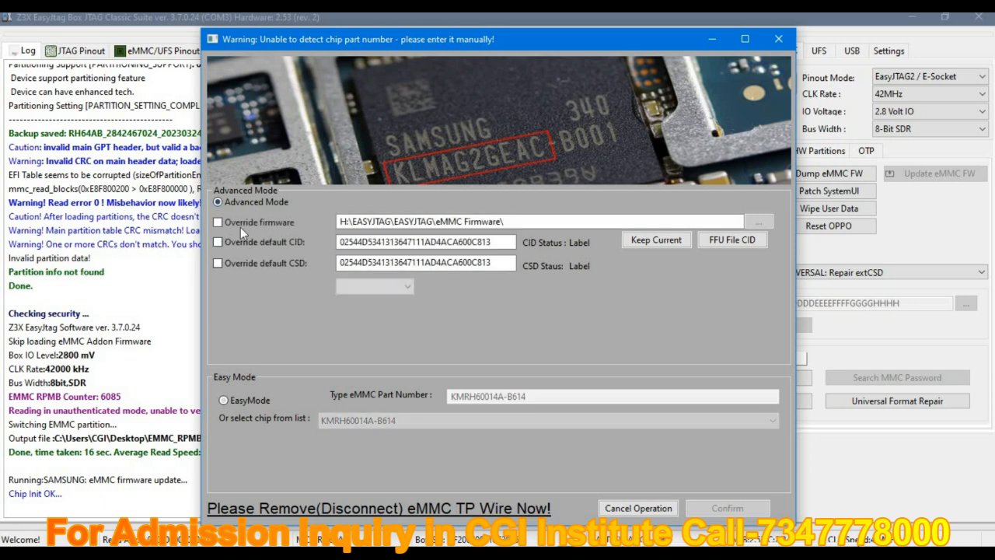
Step: Start the eMMC firmware update in Advanced Mode and enable overriding the firmware, default CID and default CSD
click(238, 223)
click(235, 241)
click(228, 262)
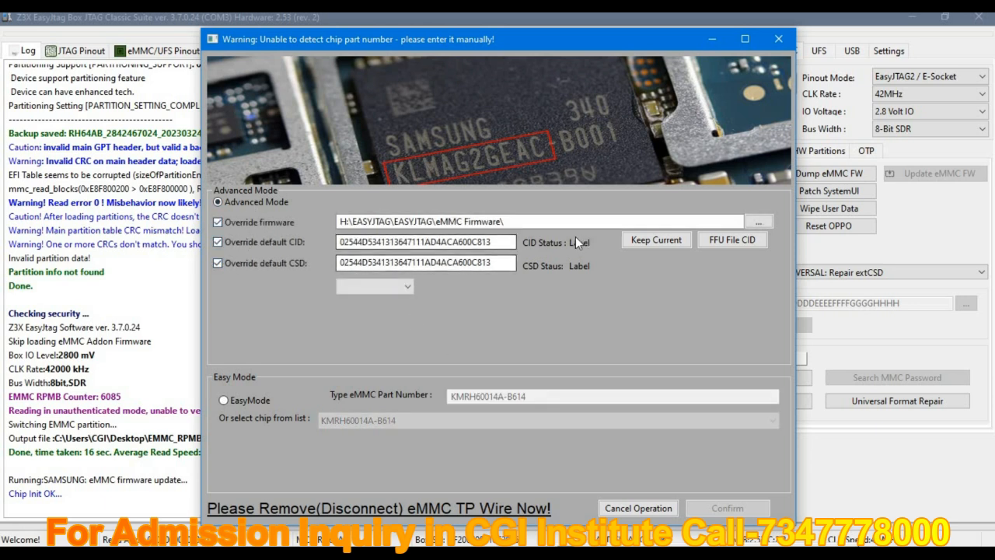
Step: Try to load a firmware file named KMRH60014A from the eMMC Firmware folder, using the copied part number
click(759, 222)
right_click(471, 355)
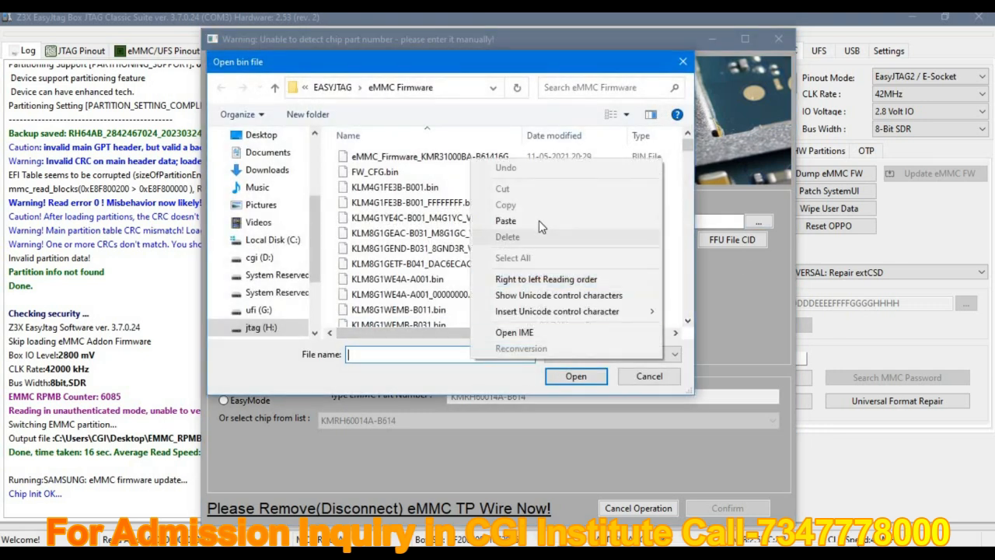
click(539, 220)
click(557, 379)
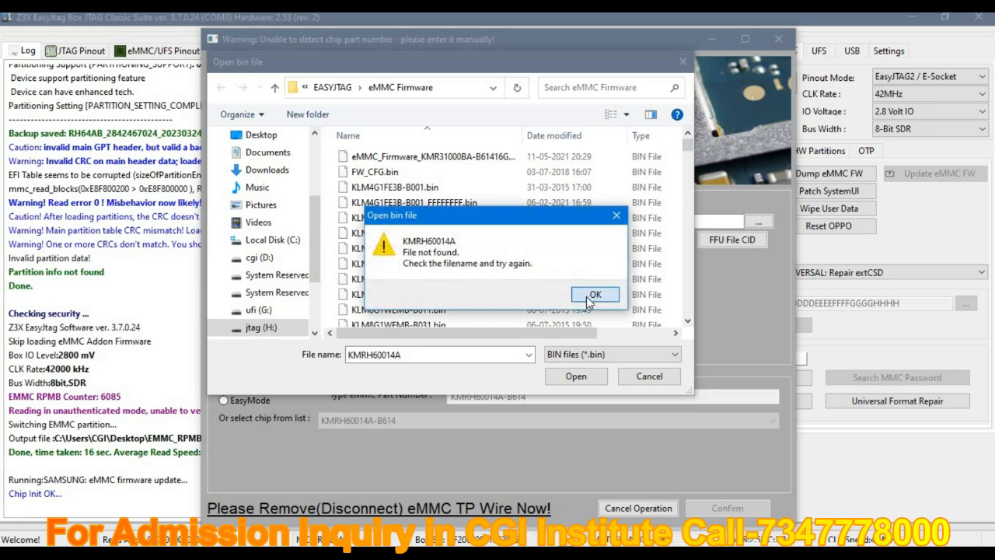
click(592, 297)
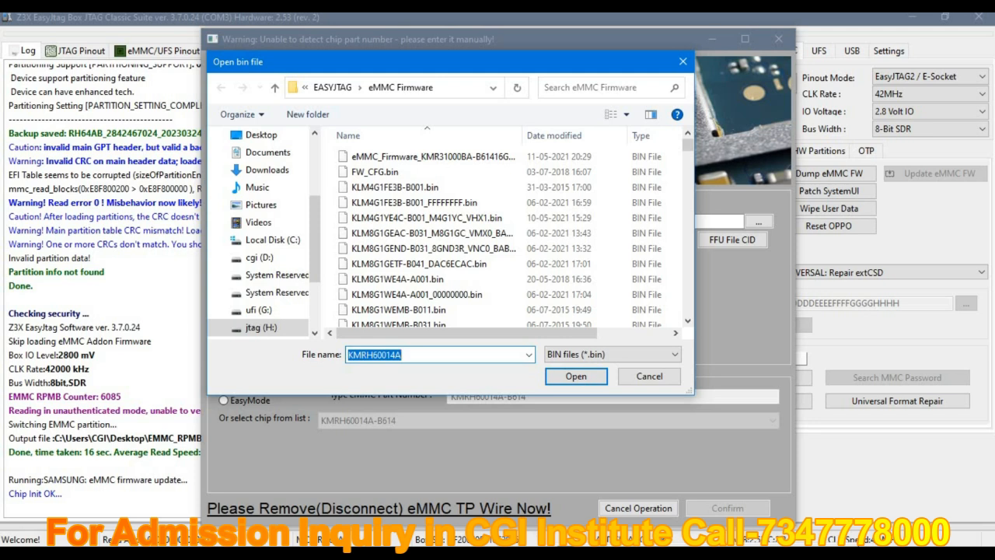
Step: Draw a red arrow from the file name, handwrite an underlined "not found" on screen, and clear the annotations
mouse_move(411, 354)
mouse_down()
mouse_move(558, 293)
mouse_move(549, 314)
mouse_move(651, 287)
mouse_move(677, 218)
mouse_move(681, 262)
mouse_move(698, 231)
mouse_up()
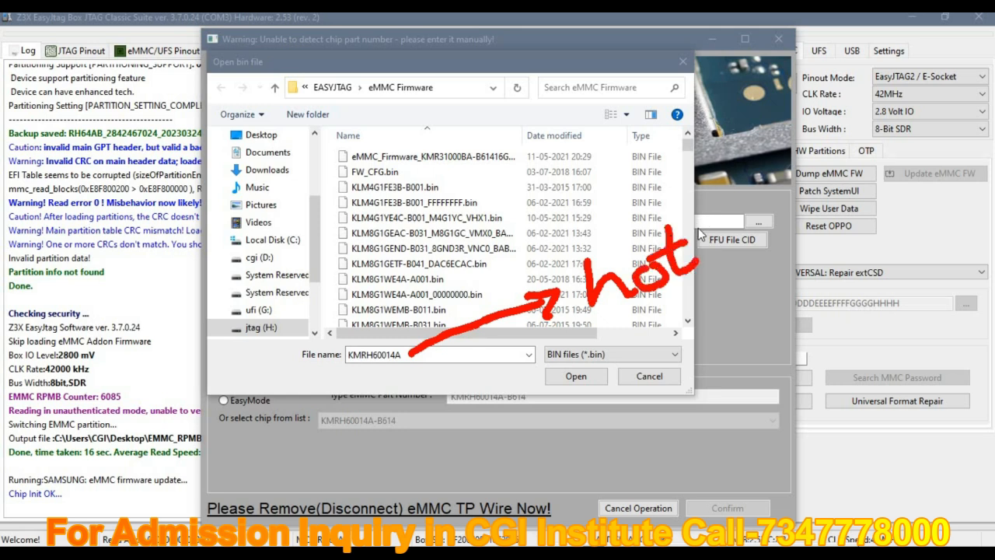
mouse_move(737, 165)
mouse_down()
mouse_move(755, 248)
mouse_move(772, 198)
mouse_move(843, 188)
mouse_move(851, 167)
mouse_move(913, 175)
mouse_move(929, 189)
mouse_up()
drag(908, 155, 928, 203)
drag(638, 339, 993, 214)
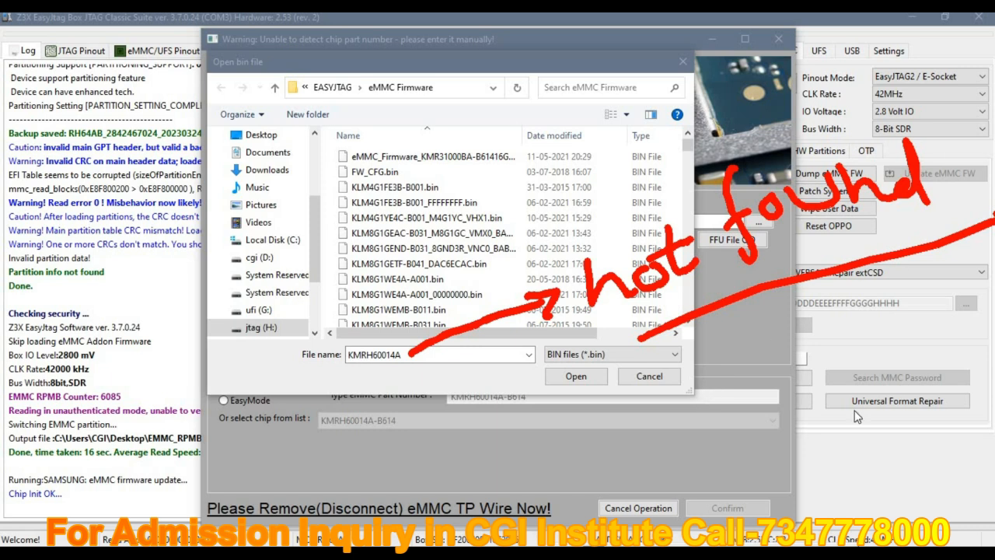
key(Escape)
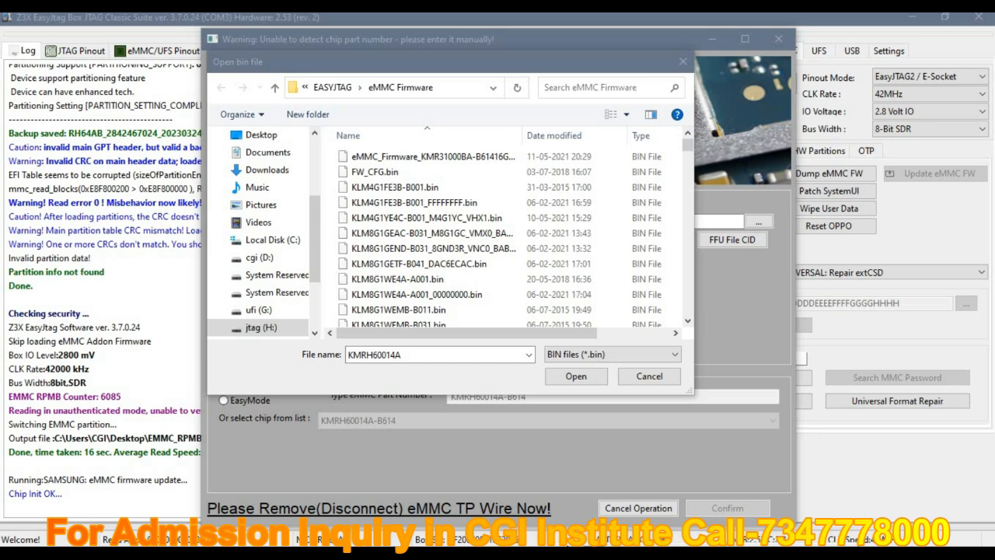
Step: Cancel the firmware file selection and close the eMMC firmware update window
click(649, 376)
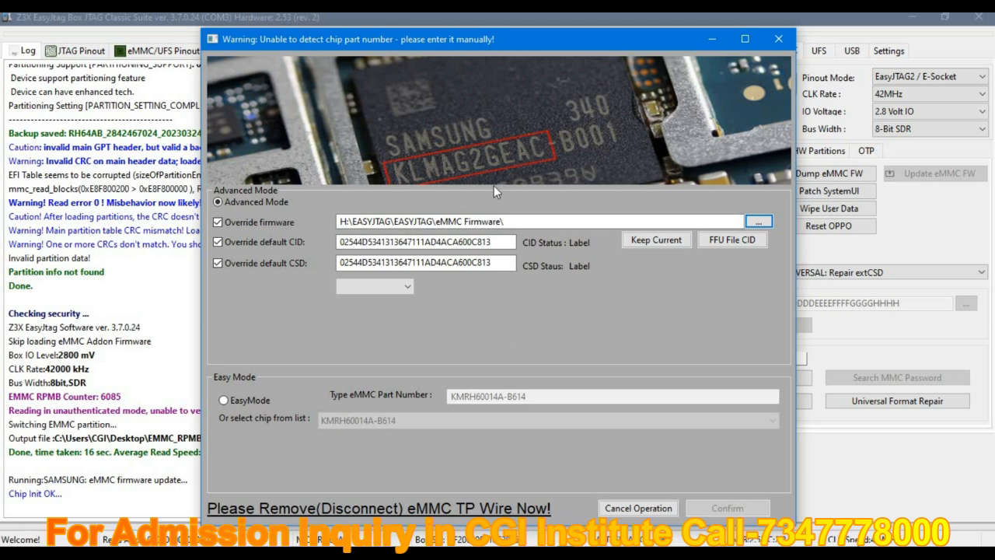
drag(513, 45, 490, 39)
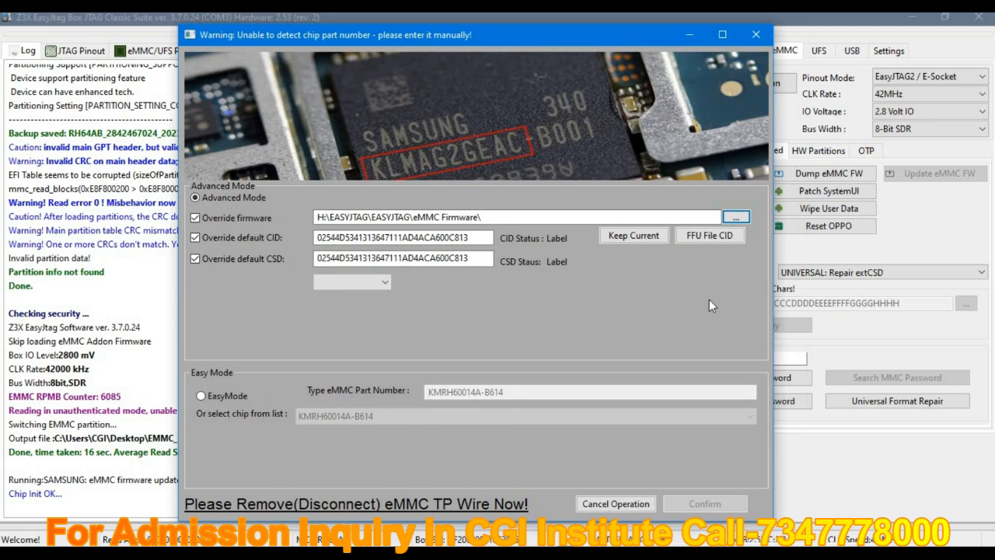
click(752, 43)
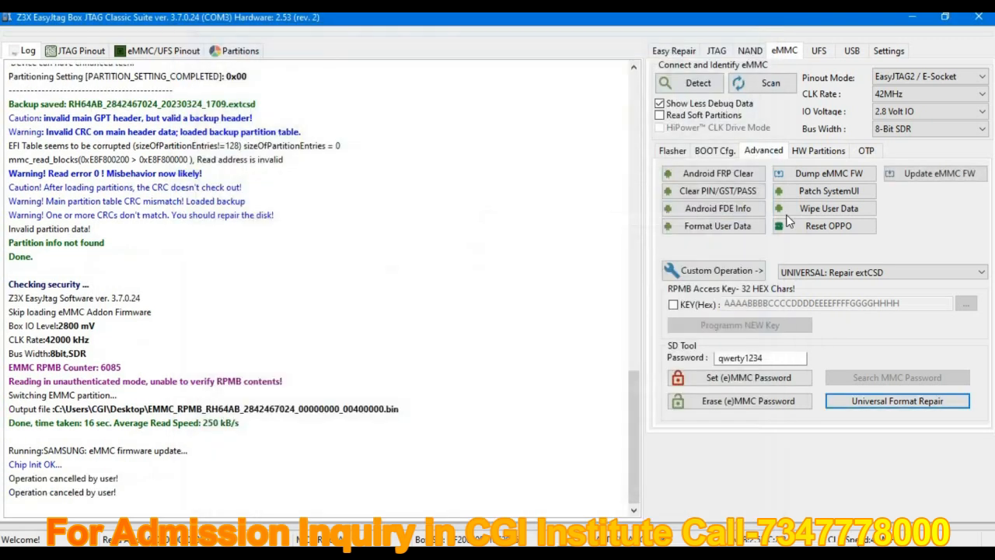
Step: Try to dump the eMMC firmware to the Desktop as eMMC_Firmware_KMRH60014A-B614.bin
click(811, 175)
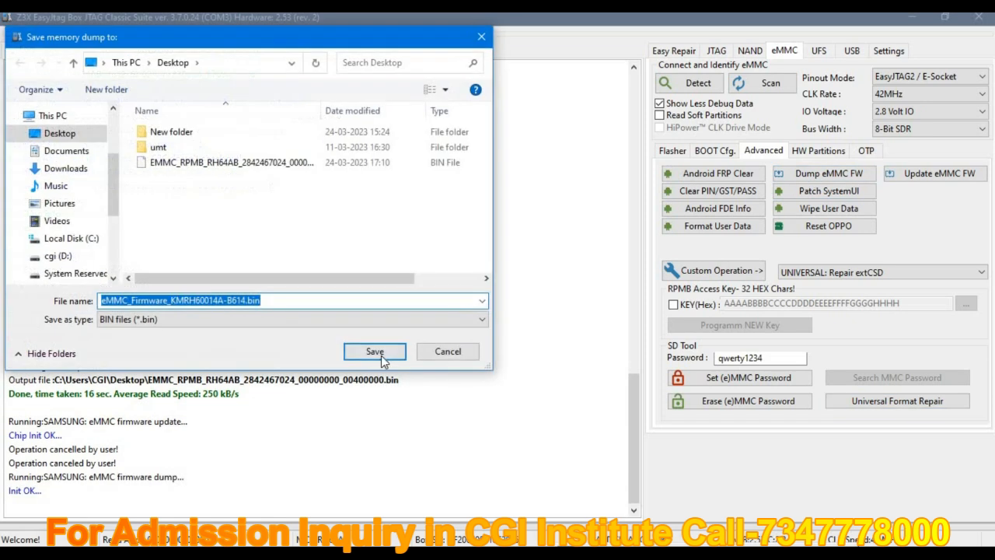
click(374, 352)
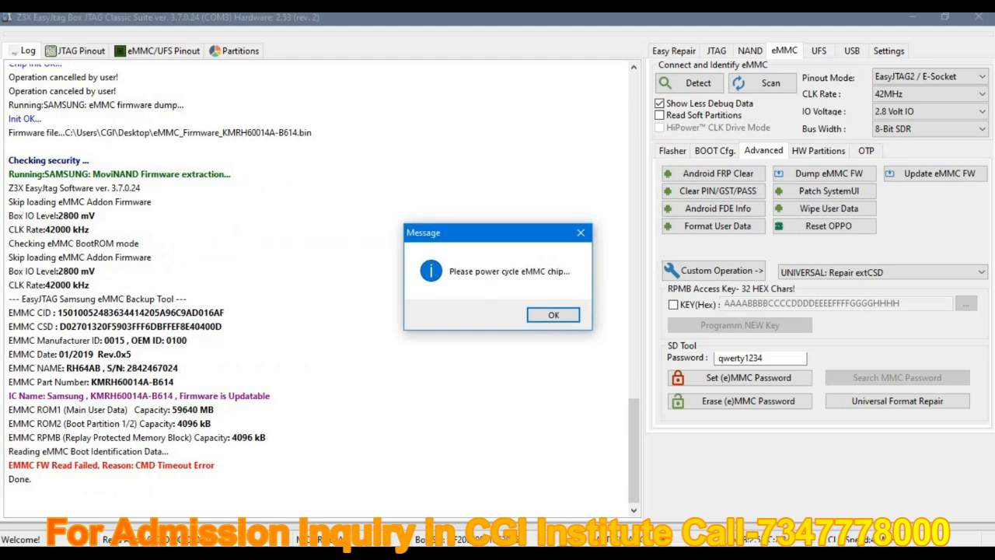
Step: Frame the power-cycle message with a red rectangle and add handwritten notes around it on screen
key(ctrl+alt+d)
mouse_move(432, 252)
mouse_down()
mouse_move(497, 287)
mouse_move(589, 291)
mouse_up()
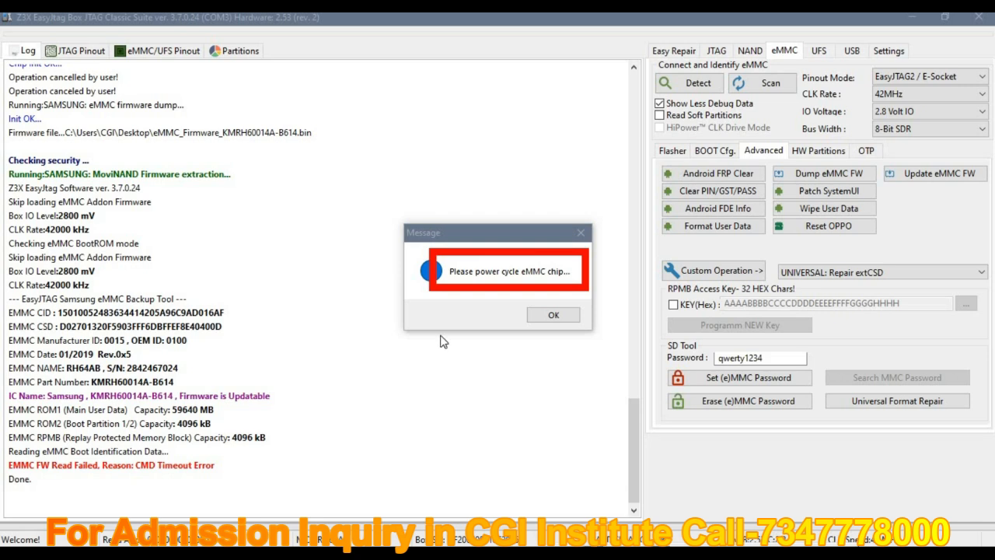
mouse_move(418, 173)
mouse_down()
mouse_move(456, 160)
mouse_move(466, 178)
mouse_move(475, 156)
mouse_move(507, 165)
mouse_move(536, 141)
mouse_move(549, 152)
mouse_move(574, 143)
mouse_up()
drag(612, 85, 622, 165)
mouse_move(606, 132)
mouse_down()
mouse_move(650, 123)
mouse_move(645, 146)
mouse_move(678, 116)
mouse_move(704, 128)
mouse_move(723, 117)
mouse_move(848, 113)
mouse_move(911, 97)
mouse_up()
mouse_move(659, 186)
mouse_down()
mouse_move(658, 241)
mouse_move(687, 233)
mouse_up()
mouse_move(709, 201)
mouse_down()
mouse_move(727, 194)
mouse_move(743, 220)
mouse_move(766, 224)
mouse_move(760, 213)
mouse_move(775, 223)
mouse_up()
mouse_move(785, 156)
mouse_down()
mouse_move(794, 232)
mouse_move(796, 210)
mouse_up()
mouse_move(698, 284)
mouse_down()
mouse_move(729, 347)
mouse_move(759, 305)
mouse_move(748, 333)
mouse_move(812, 295)
mouse_move(838, 318)
mouse_move(929, 264)
mouse_move(933, 334)
mouse_move(907, 362)
mouse_up()
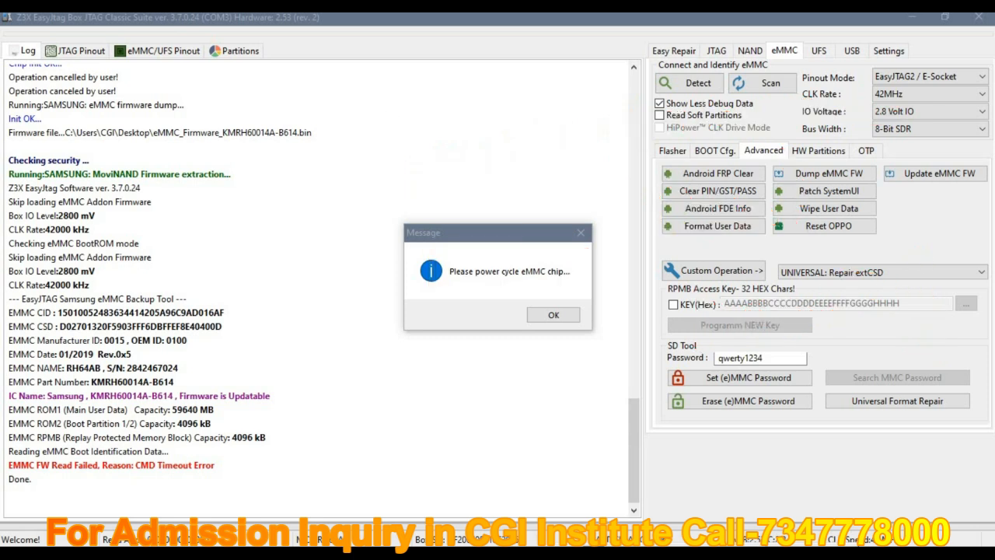
Step: Dismiss the power-cycle message and run the UNIVERSAL: Factory Format custom operation on the eMMC chip
click(553, 317)
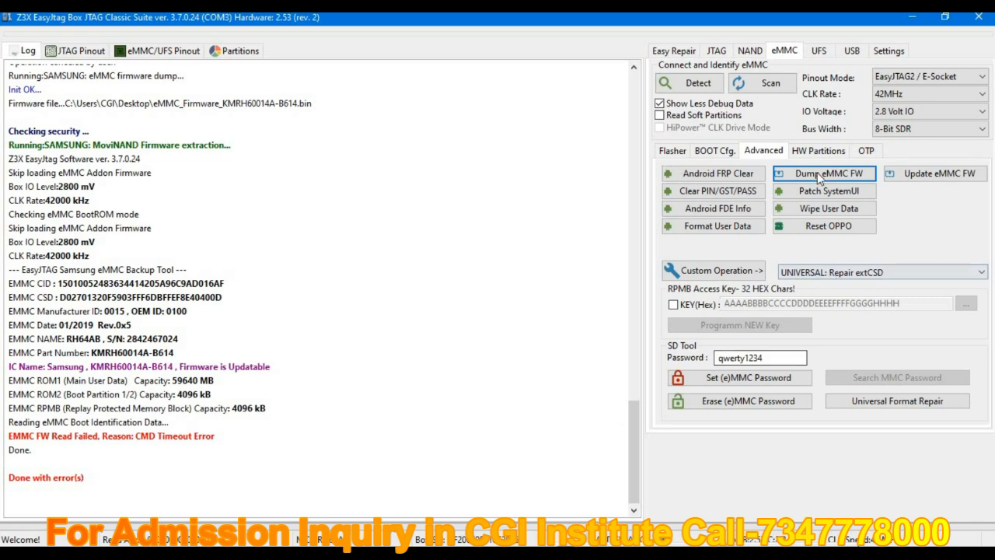
click(844, 276)
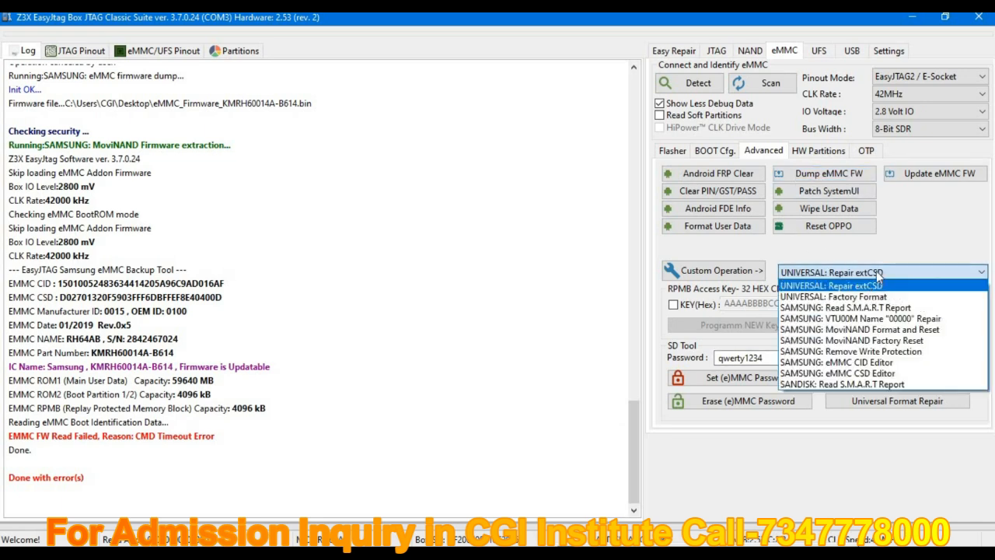
click(839, 299)
click(729, 272)
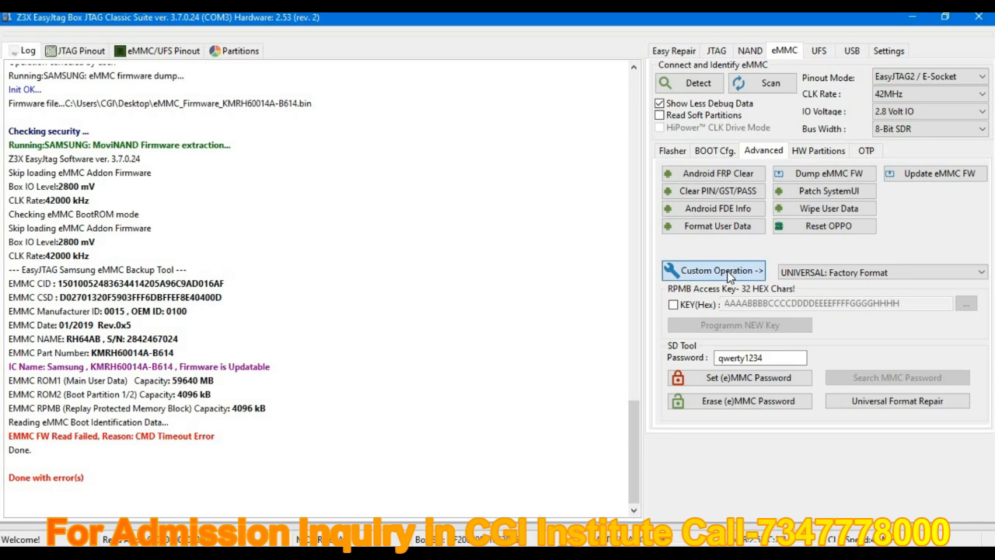
click(547, 334)
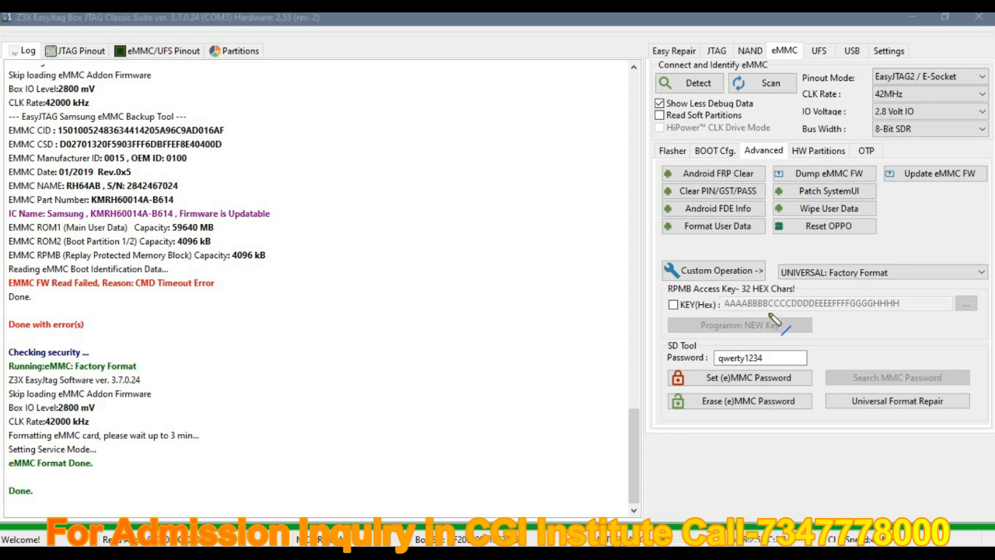
Step: Draw a red line from the Factory Format option to a circled handwritten "Imp" note and clear the drawing
drag(808, 288, 501, 369)
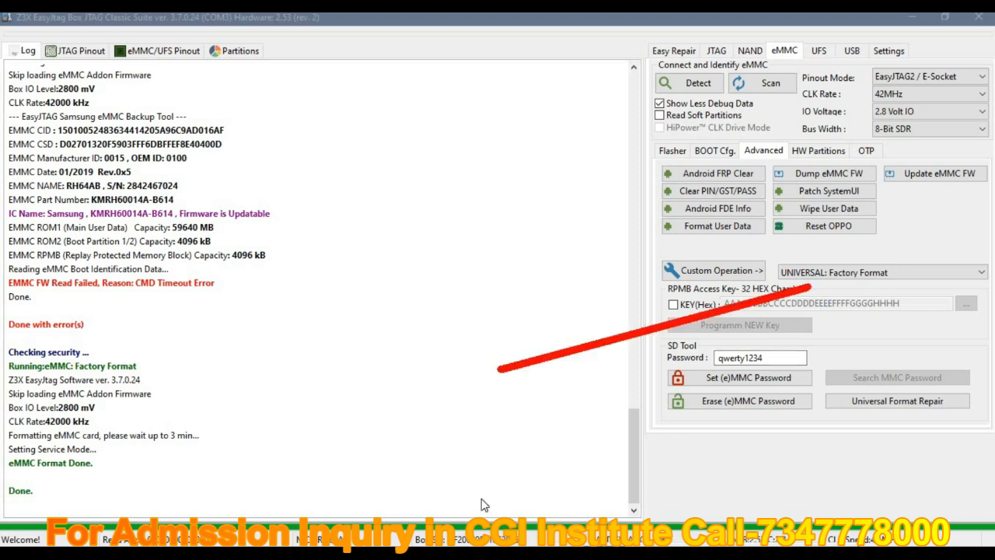
mouse_move(347, 392)
mouse_down()
mouse_move(351, 440)
mouse_move(361, 373)
mouse_up()
drag(338, 451, 372, 439)
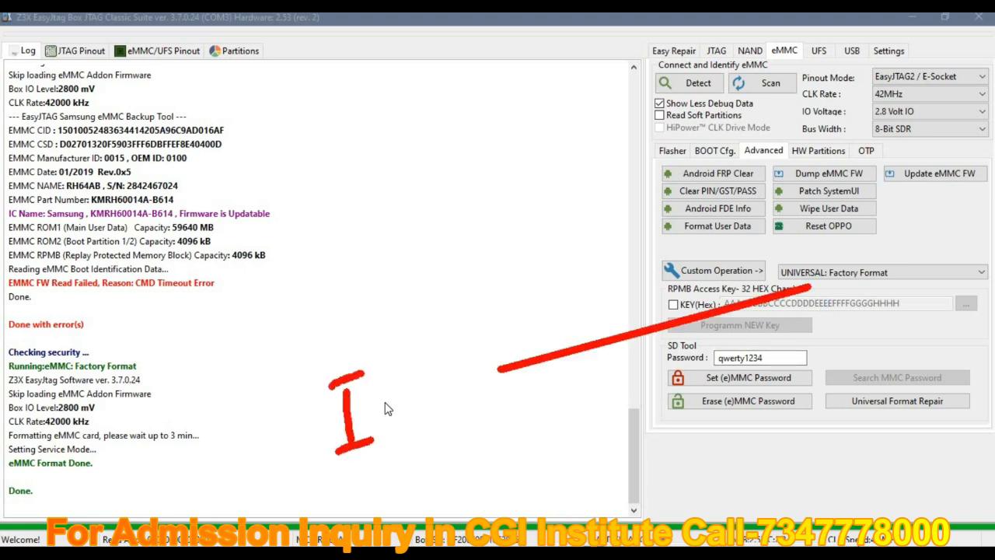
mouse_move(385, 400)
mouse_down()
mouse_move(408, 394)
mouse_move(438, 425)
mouse_up()
drag(436, 386, 440, 404)
mouse_move(319, 345)
mouse_down()
mouse_move(305, 419)
mouse_move(323, 340)
mouse_move(314, 335)
mouse_up()
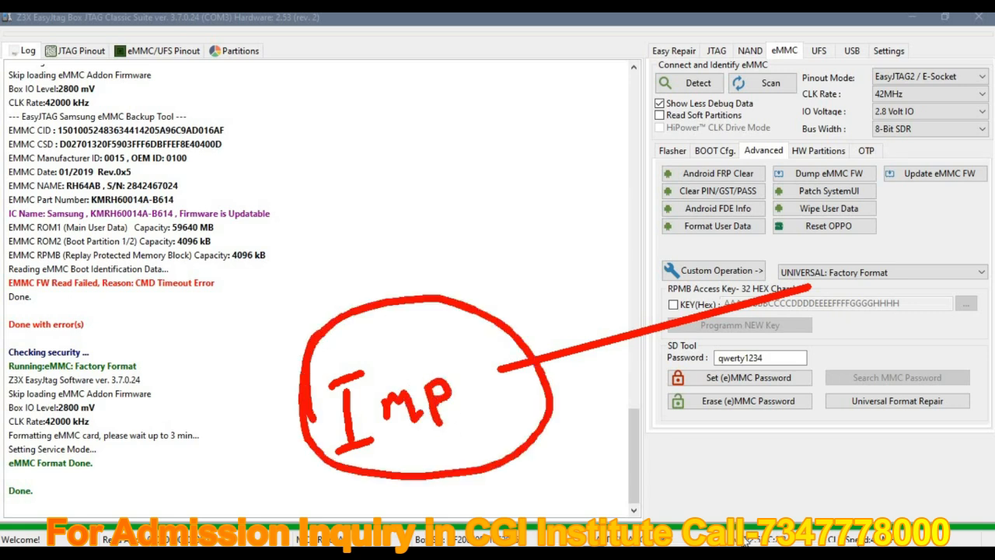
key(e)
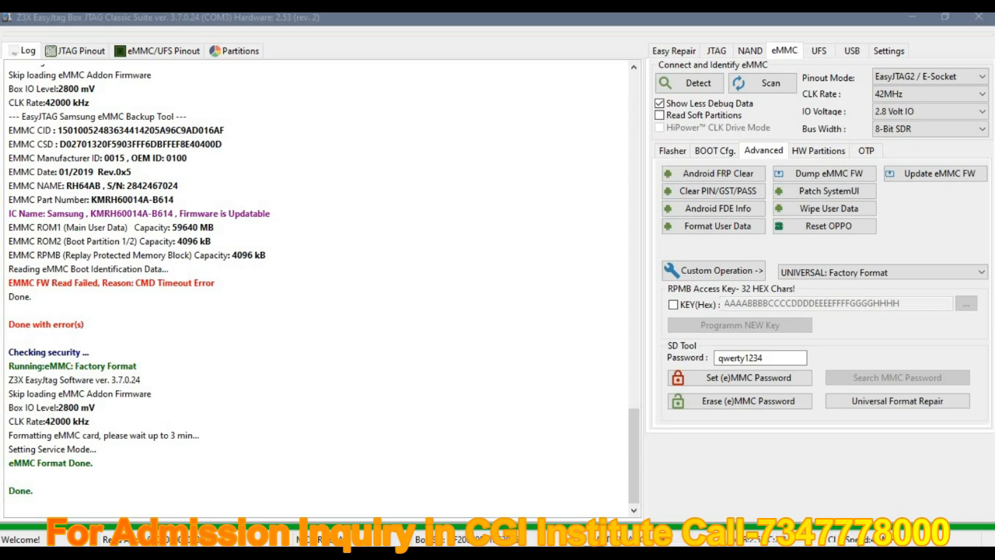
Step: Detect the eMMC chip again, dump its firmware to the Desktop and dismiss the power-cycle message
click(695, 83)
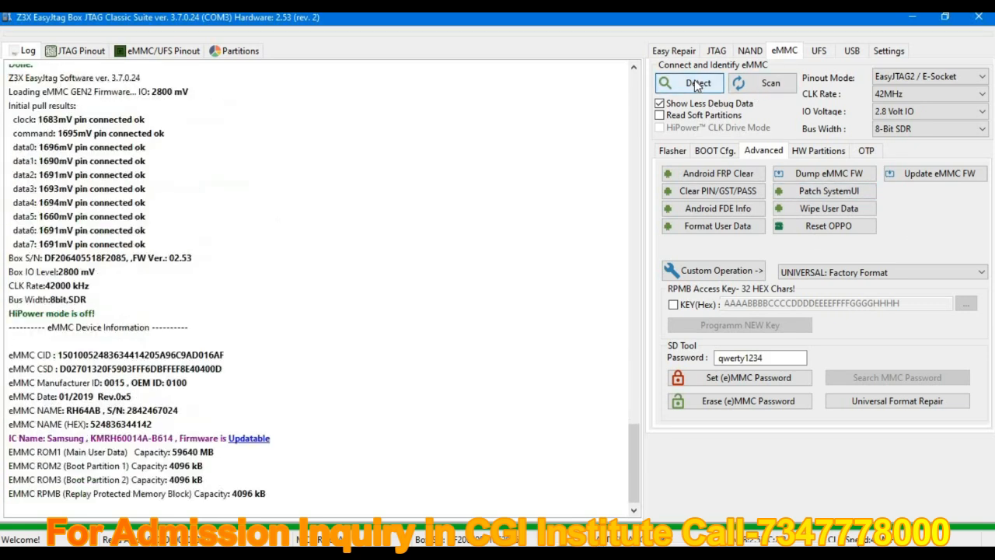
click(801, 172)
click(378, 349)
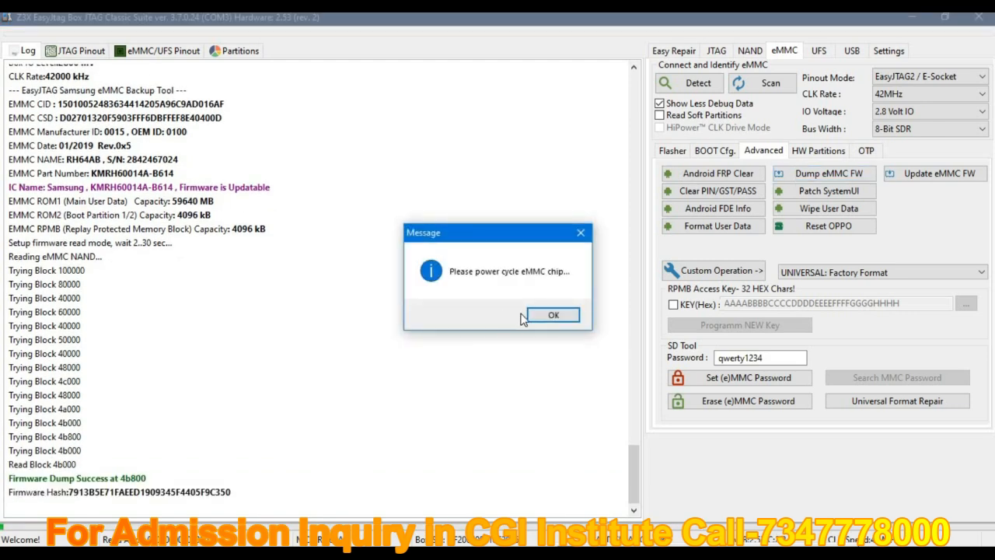
click(551, 316)
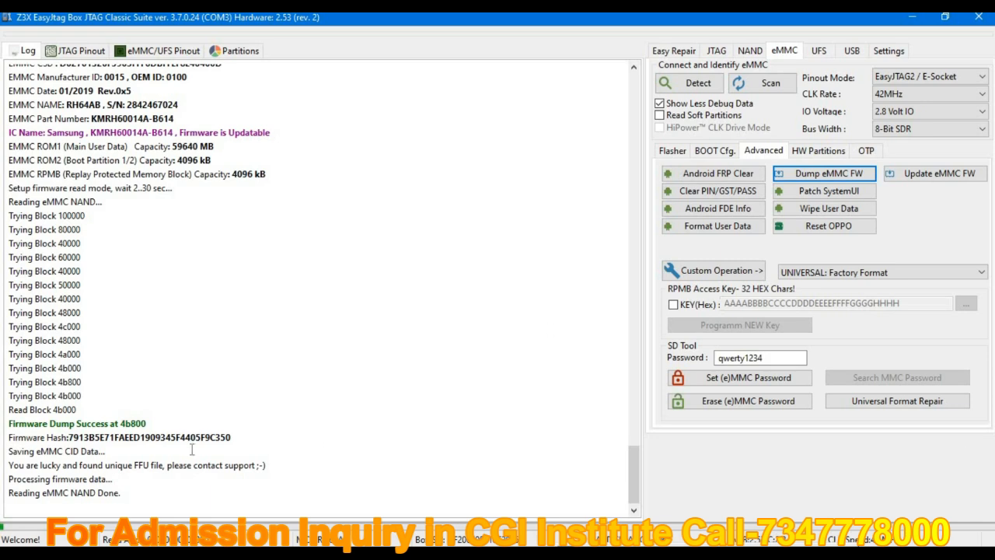
Step: Check the properties of the dumped eMMC_Firmware_KMRH60014A-B614.bin on the Desktop, declining the trusted email client prompt, and return to the maximized EasyJtag window
drag(518, 23, 891, 237)
right_click(259, 254)
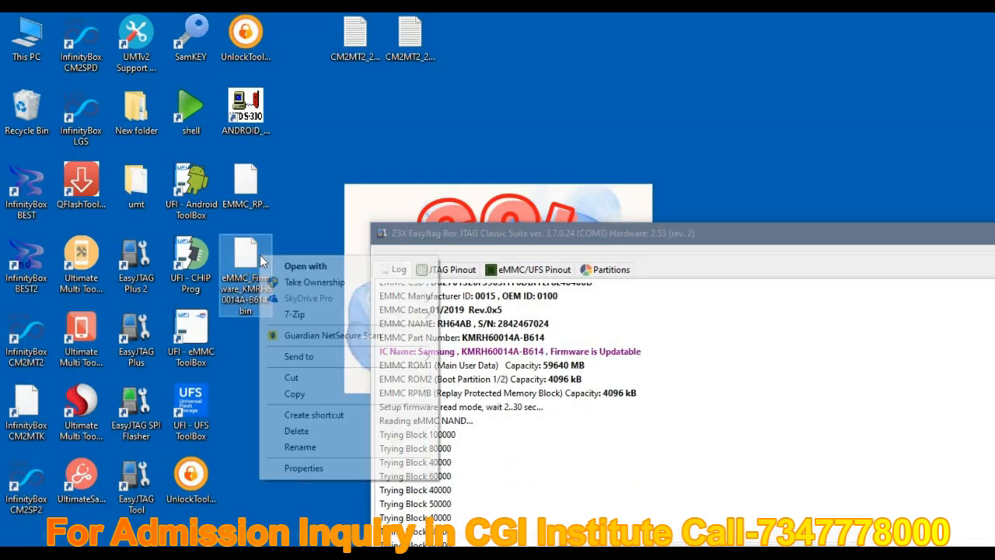
click(303, 468)
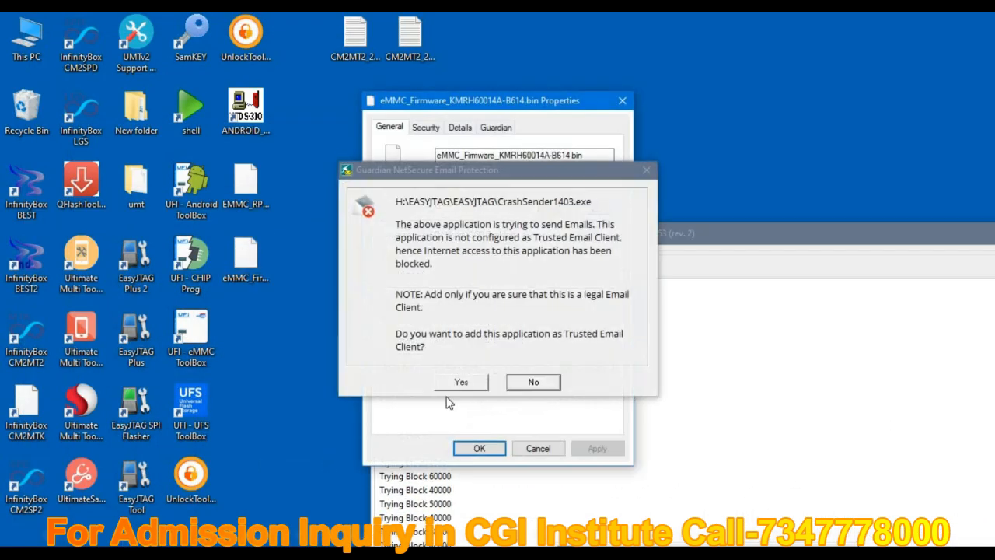
click(518, 384)
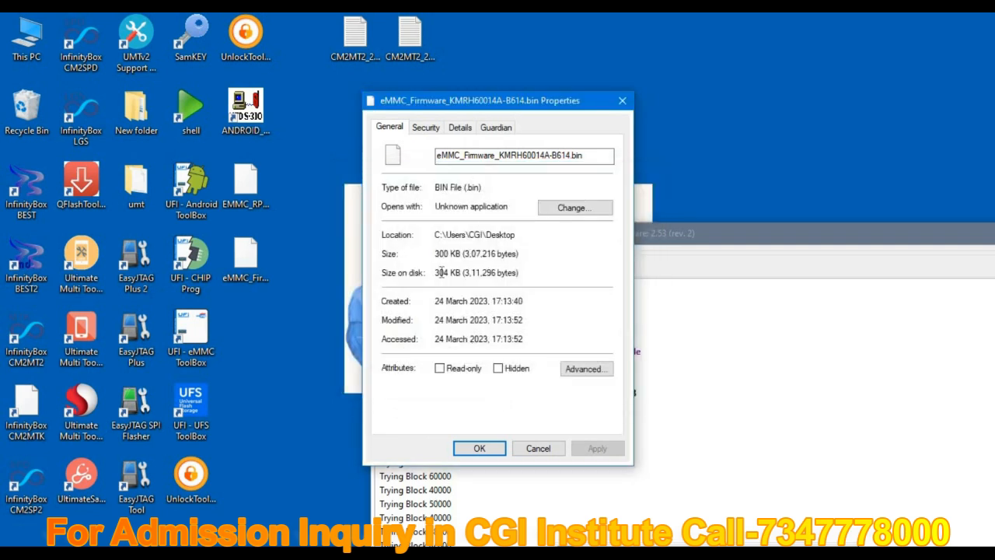
click(536, 449)
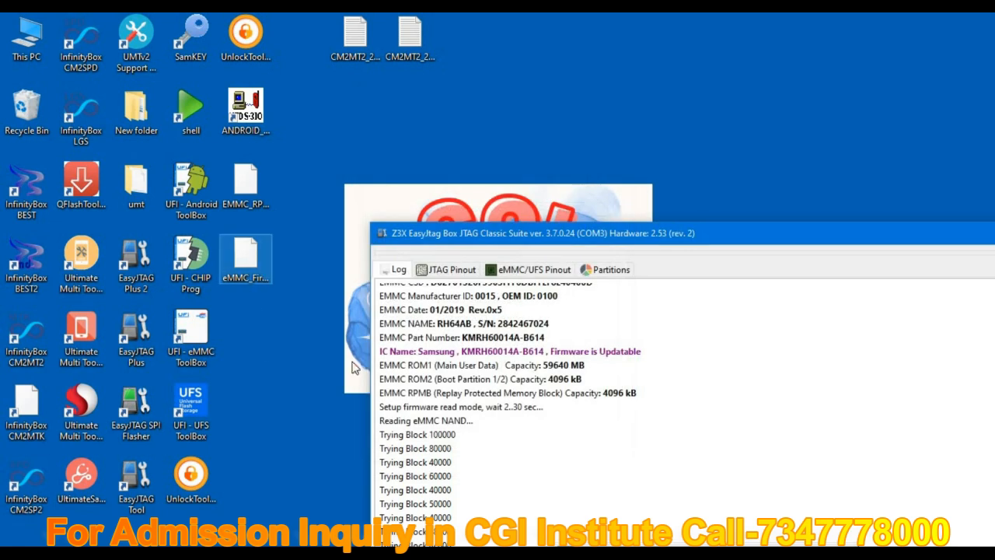
double_click(521, 231)
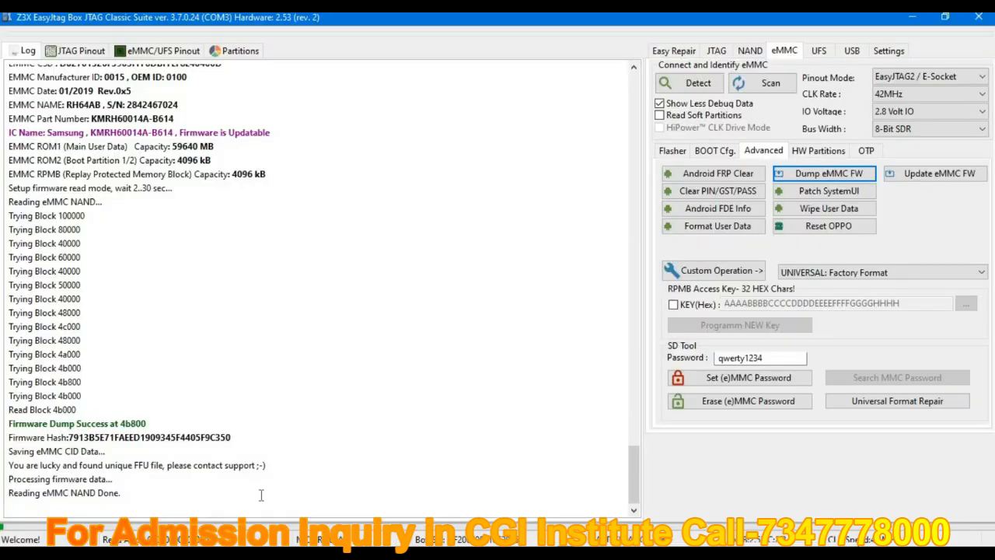
Step: Redetect the chip and set up an eMMC firmware update in Advanced Mode with firmware, default CID and default CSD overrides enabled
click(697, 81)
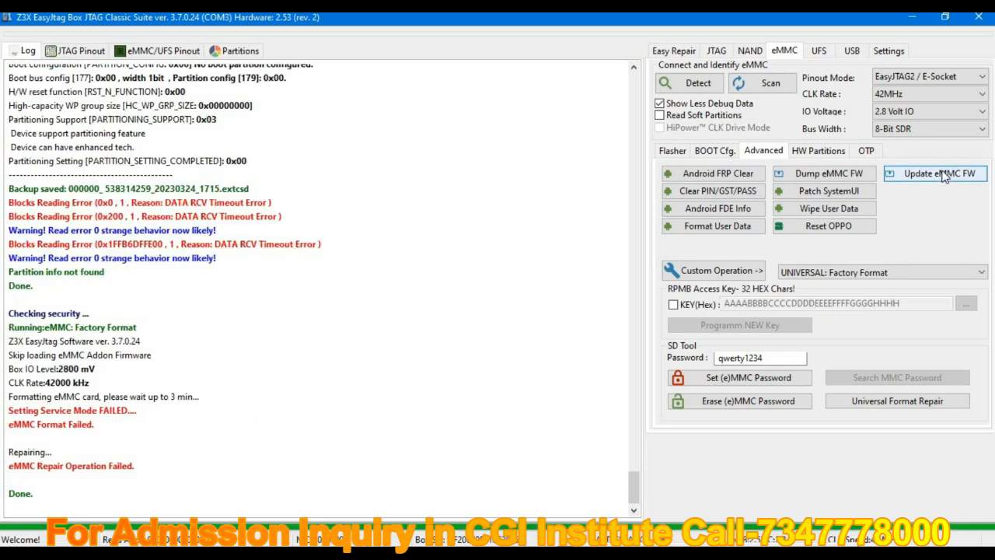
click(944, 175)
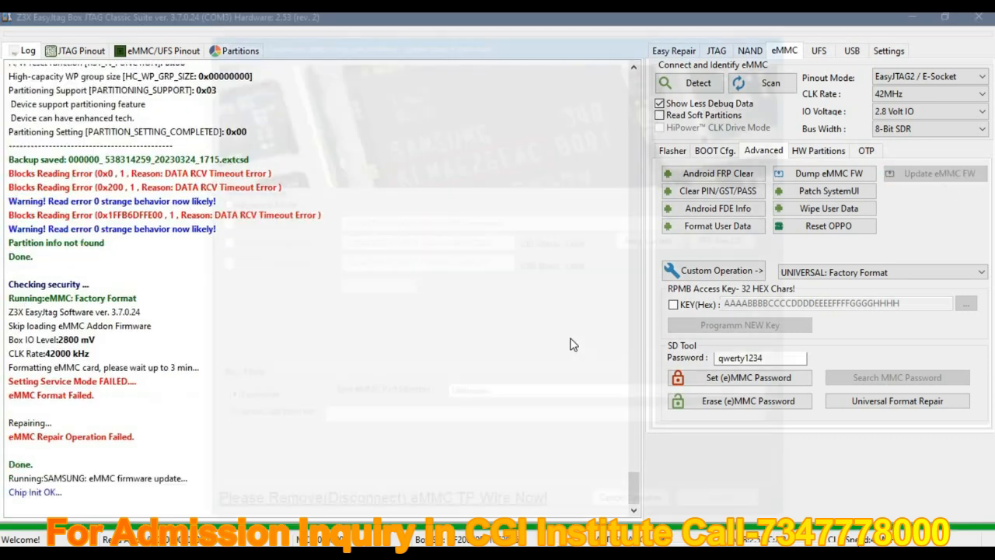
click(246, 201)
click(252, 221)
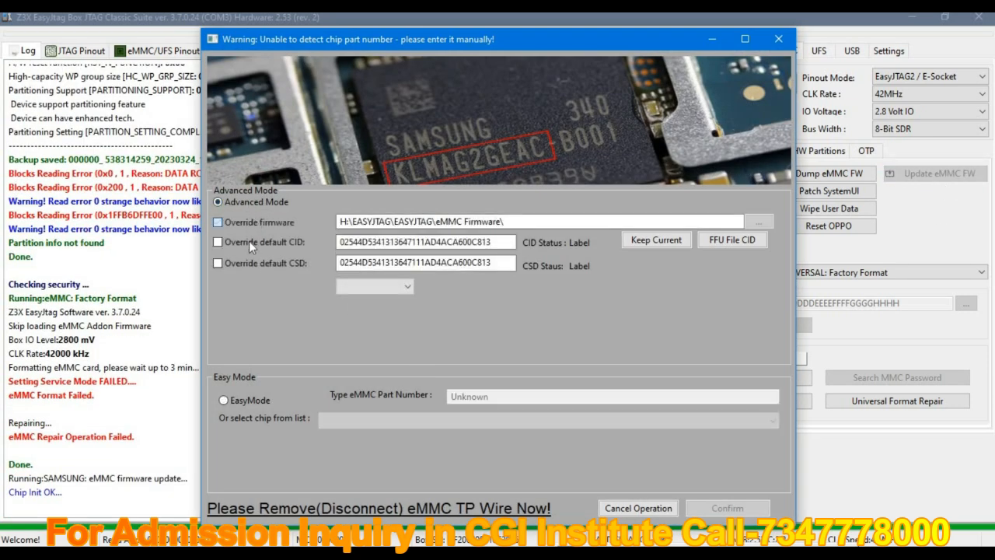
click(238, 243)
click(235, 265)
Step: Load eMMC_Firmware_KMRH60014A-B614.bin from the Desktop as the override firmware and confirm the firmware update
click(764, 221)
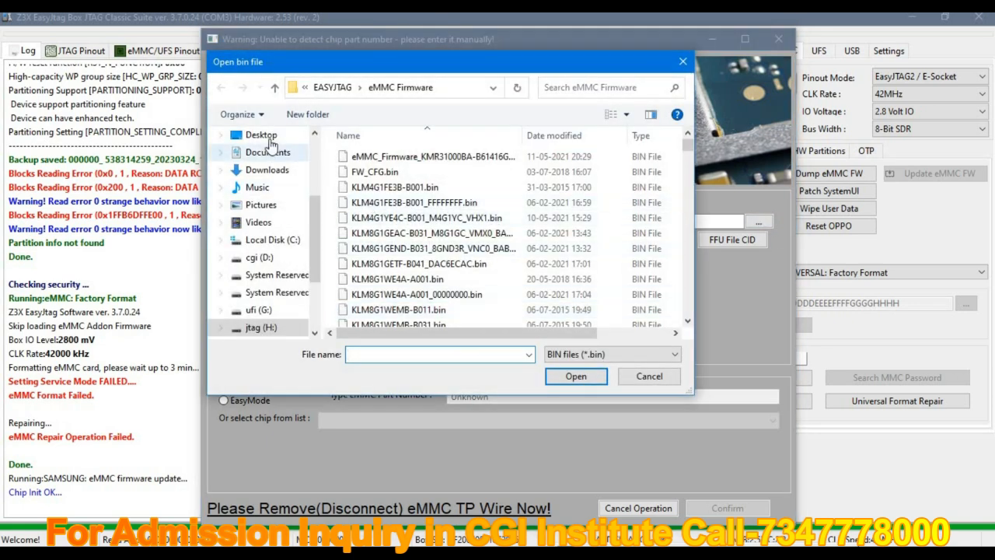
click(261, 135)
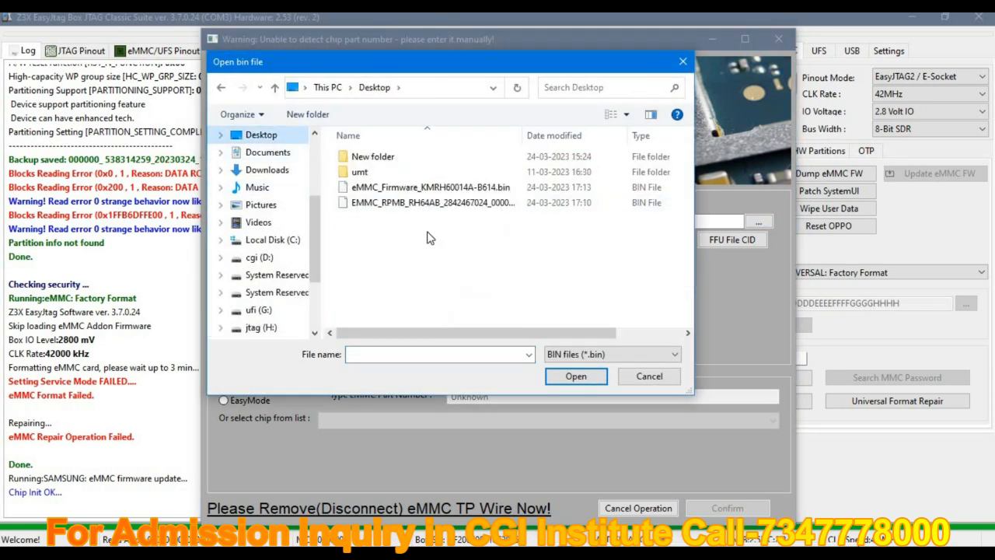
double_click(423, 187)
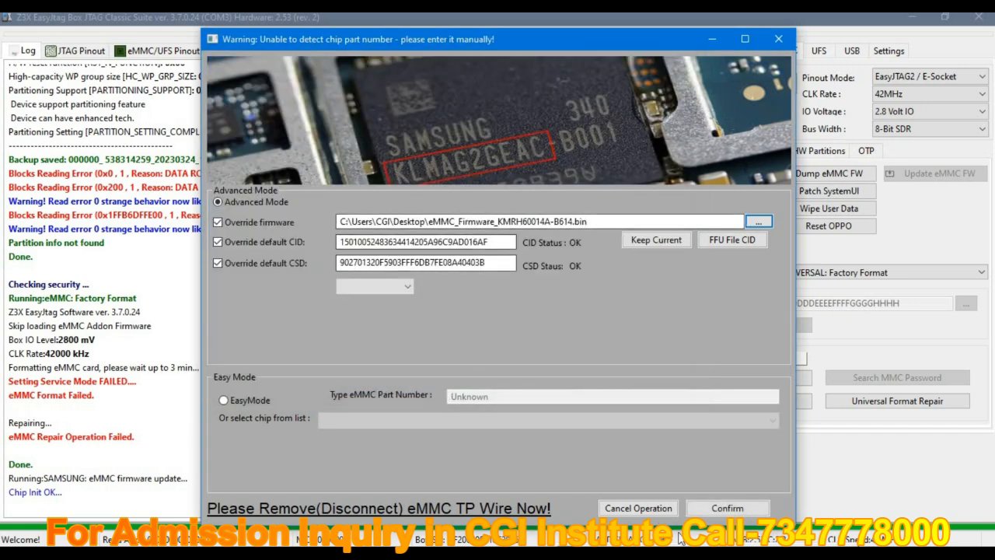
click(716, 515)
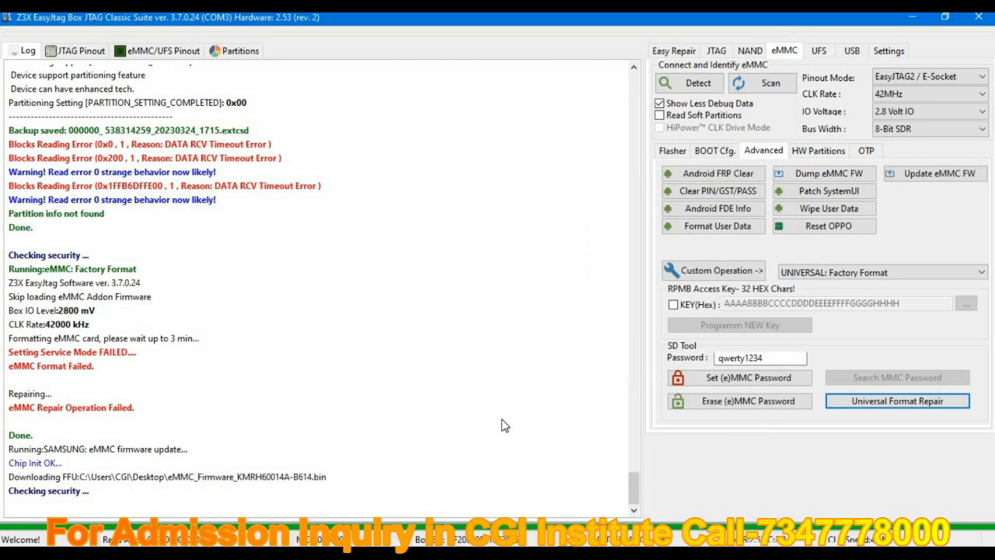
click(467, 335)
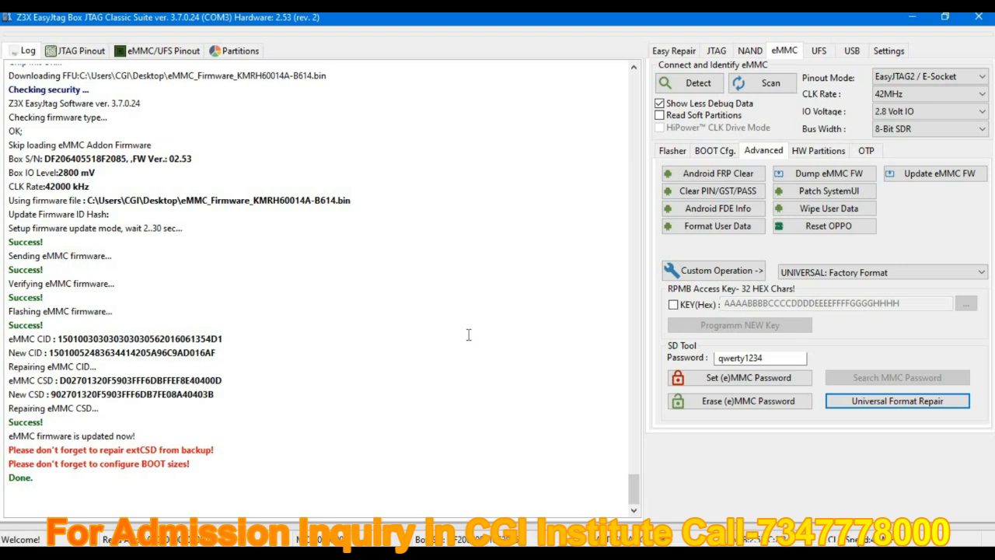
Step: Detect the updated chip and check its eMMC name, main user data capacity and boot partition capacity in the log
click(694, 84)
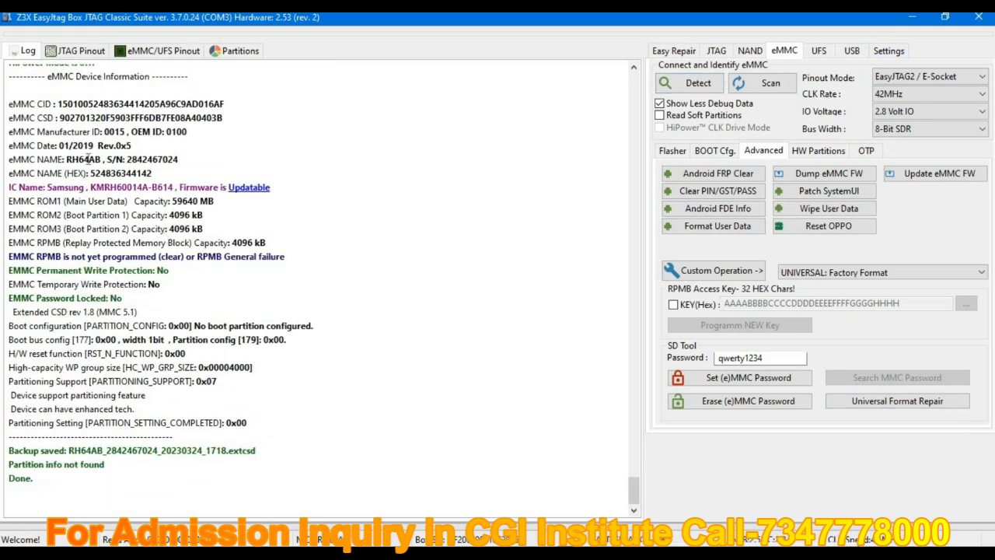
drag(61, 160, 90, 159)
drag(169, 201, 208, 201)
drag(191, 228, 172, 228)
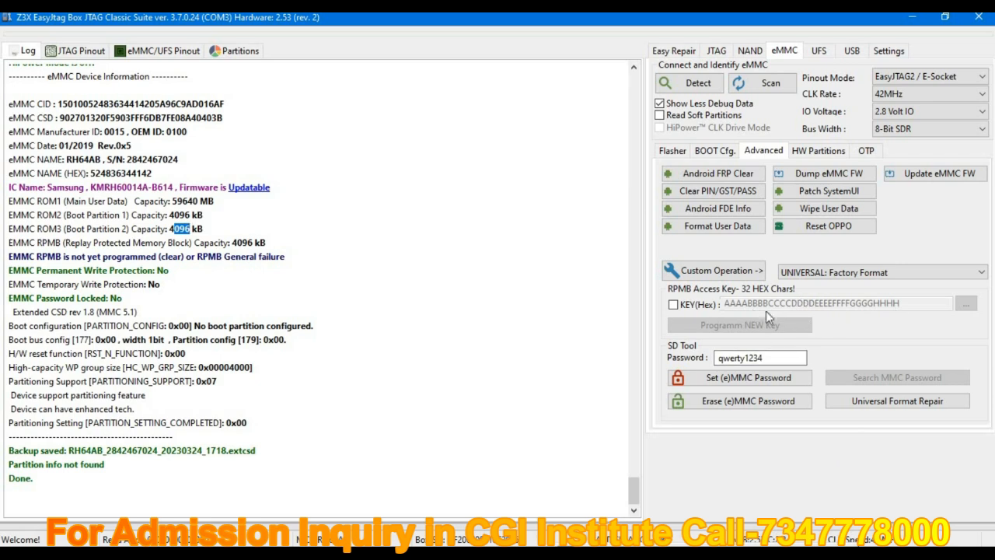
Step: Enable the RPMB access key entry and select the SOCID value in the Desktop log CM2MT2_2023-03-21_17-26-07.log
click(674, 305)
drag(495, 19, 602, 280)
double_click(409, 45)
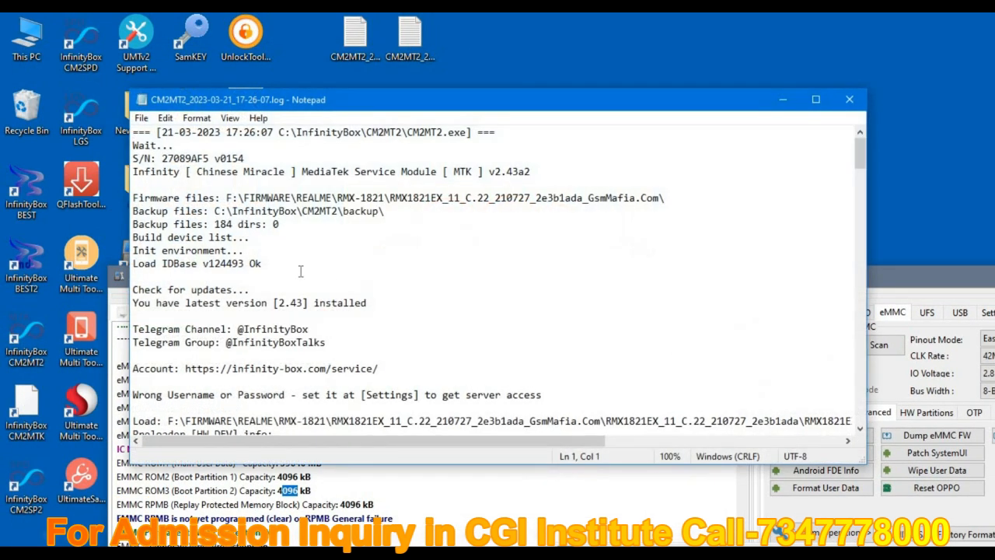
double_click(392, 101)
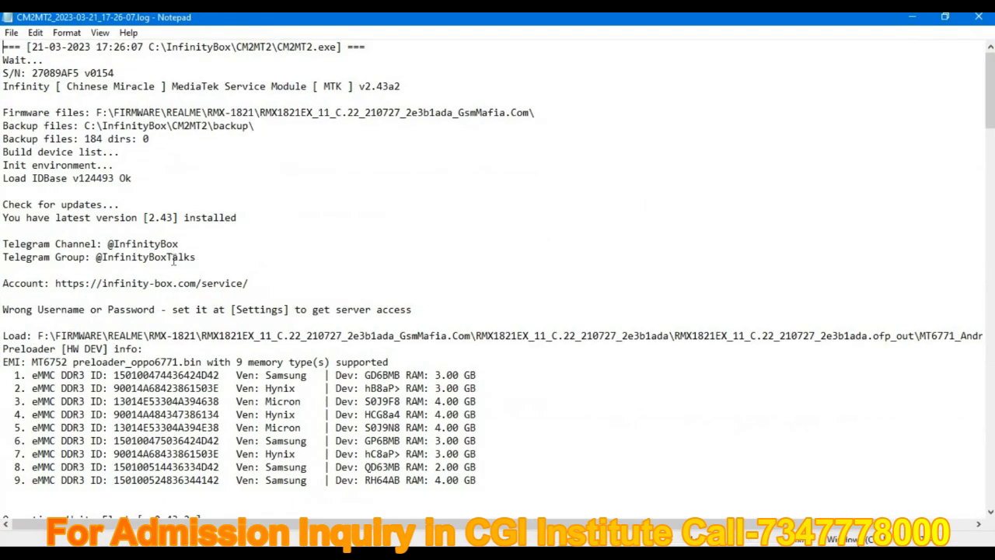
drag(989, 108, 989, 253)
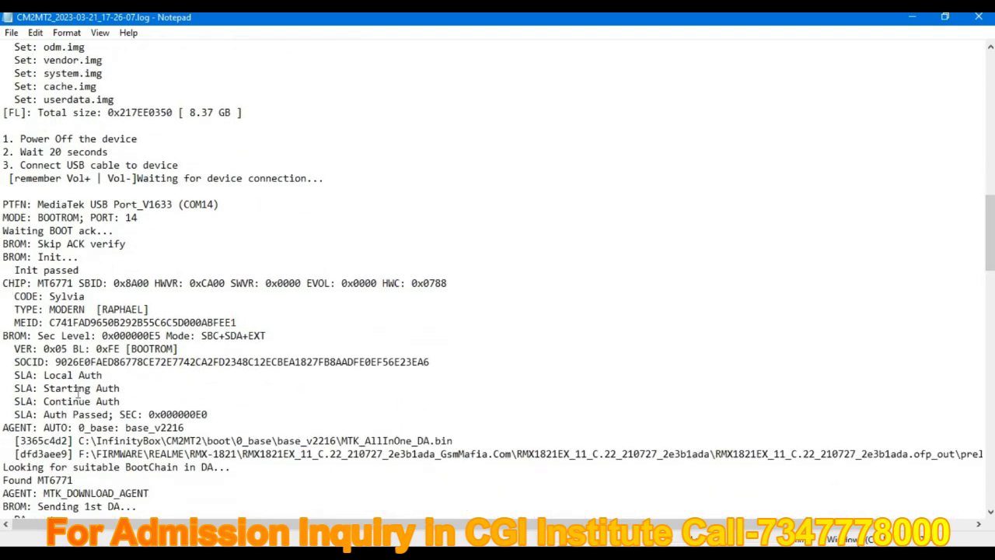
drag(54, 363, 436, 364)
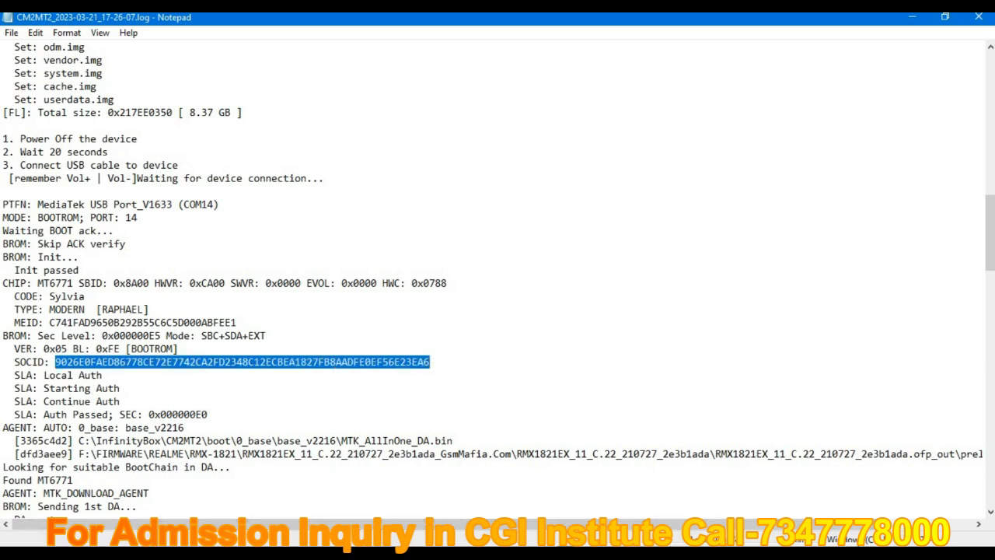
Step: Draw a red line from the SOCID value to the handwritten note "RPMB Key Read from CM2" and clear the drawing
drag(445, 359, 556, 290)
drag(572, 243, 589, 294)
mouse_move(567, 239)
mouse_down()
mouse_move(633, 290)
mouse_move(634, 278)
mouse_up()
mouse_move(627, 232)
mouse_down()
mouse_move(639, 270)
mouse_move(627, 233)
mouse_move(701, 226)
mouse_move(717, 182)
mouse_move(723, 190)
mouse_up()
mouse_move(751, 154)
mouse_down()
mouse_move(785, 156)
mouse_move(817, 191)
mouse_move(855, 156)
mouse_move(856, 168)
mouse_up()
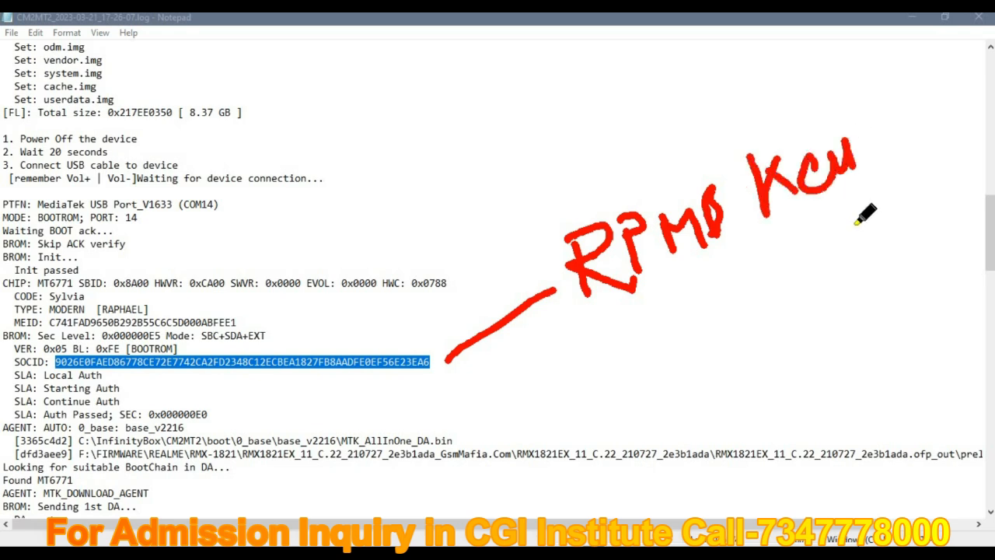
drag(854, 223, 841, 231)
mouse_move(543, 342)
mouse_down()
mouse_move(545, 400)
mouse_move(633, 366)
mouse_move(712, 379)
mouse_up()
drag(758, 272, 745, 389)
mouse_move(742, 358)
mouse_down()
mouse_move(796, 320)
mouse_move(812, 362)
mouse_up()
mouse_move(830, 311)
mouse_down()
mouse_move(870, 290)
mouse_move(888, 266)
mouse_move(908, 307)
mouse_up()
mouse_move(791, 439)
mouse_down()
mouse_move(831, 418)
mouse_move(894, 345)
mouse_move(942, 365)
mouse_up()
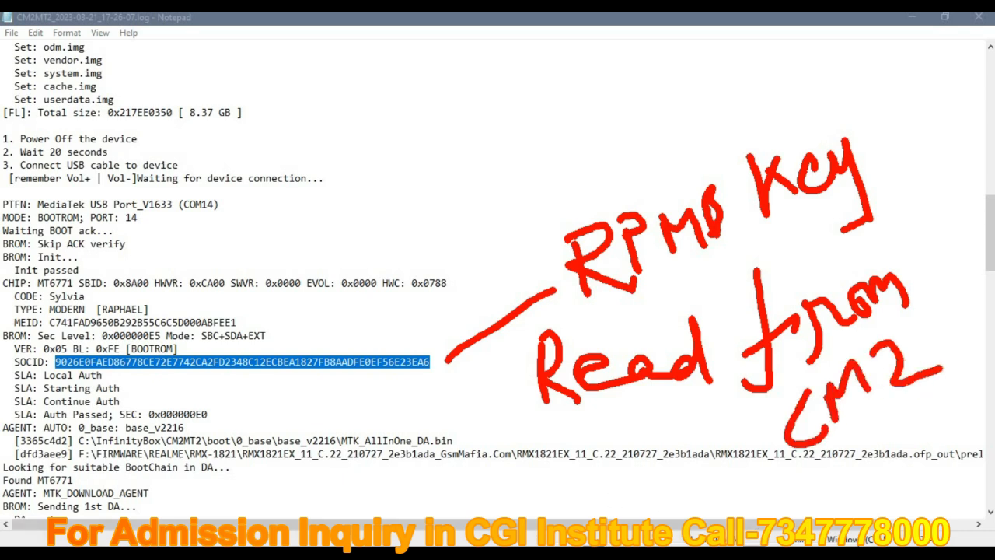
key(Escape)
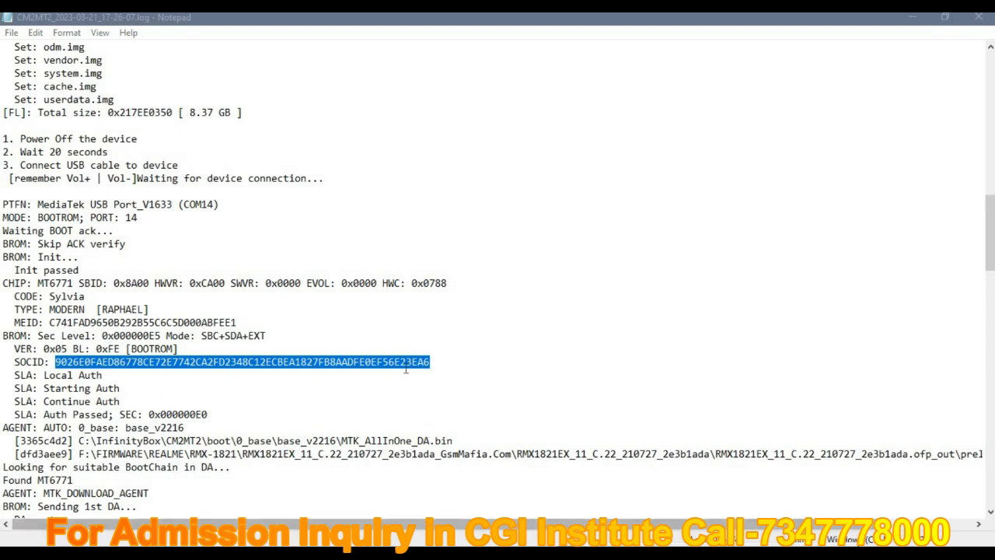
Step: Copy the selected SOCID value, paste it into the RPMB access key field in EasyJtag and program it as the new key
right_click(403, 136)
click(443, 187)
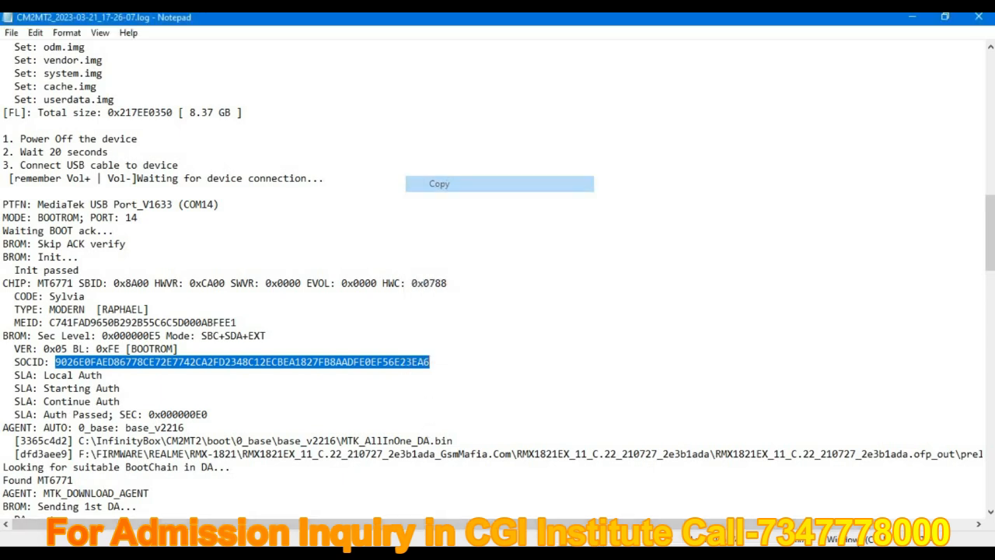
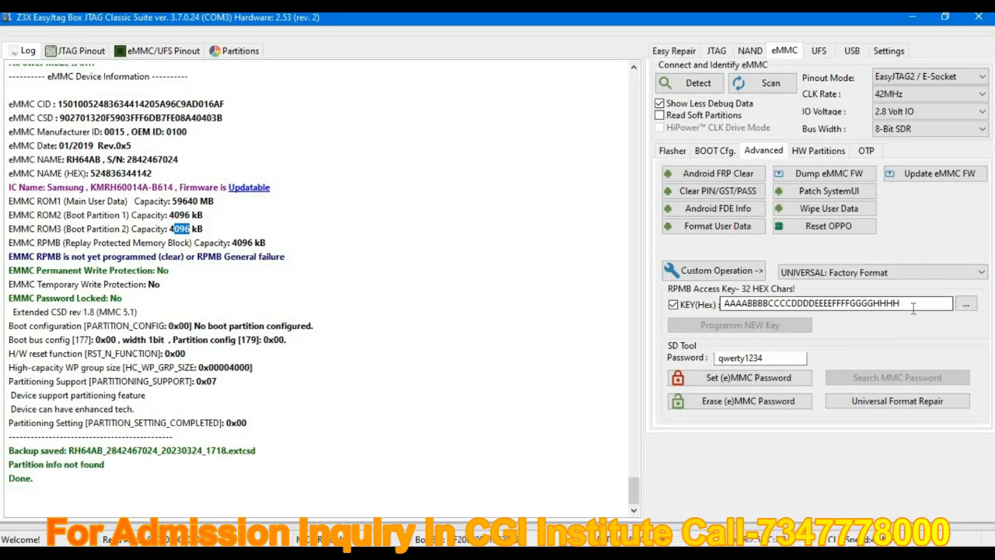
drag(914, 304, 684, 305)
right_click(774, 311)
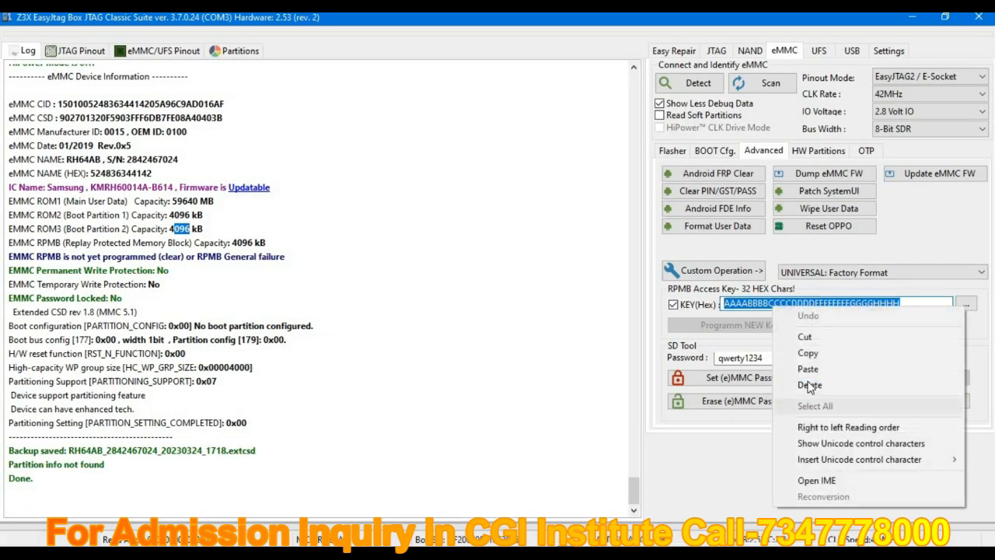
click(811, 369)
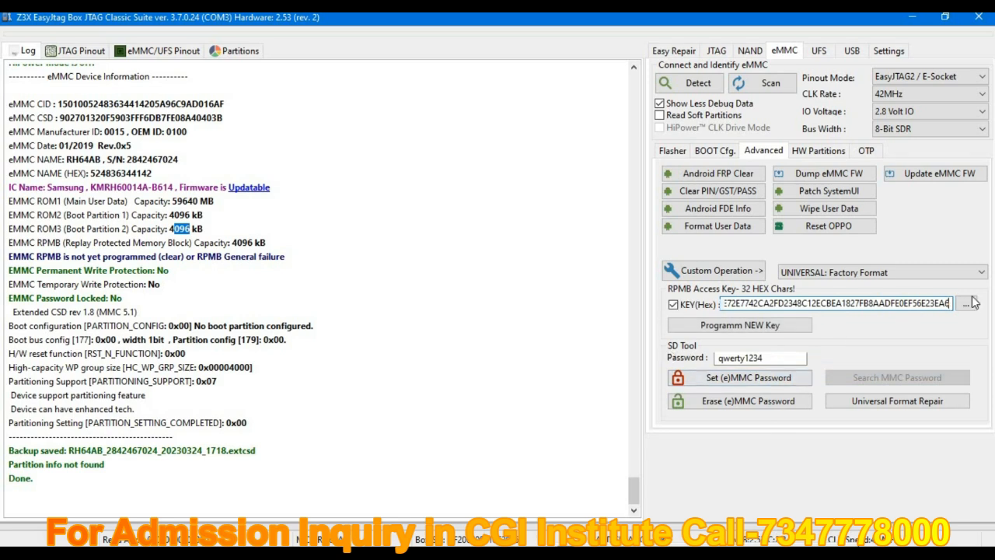
click(726, 328)
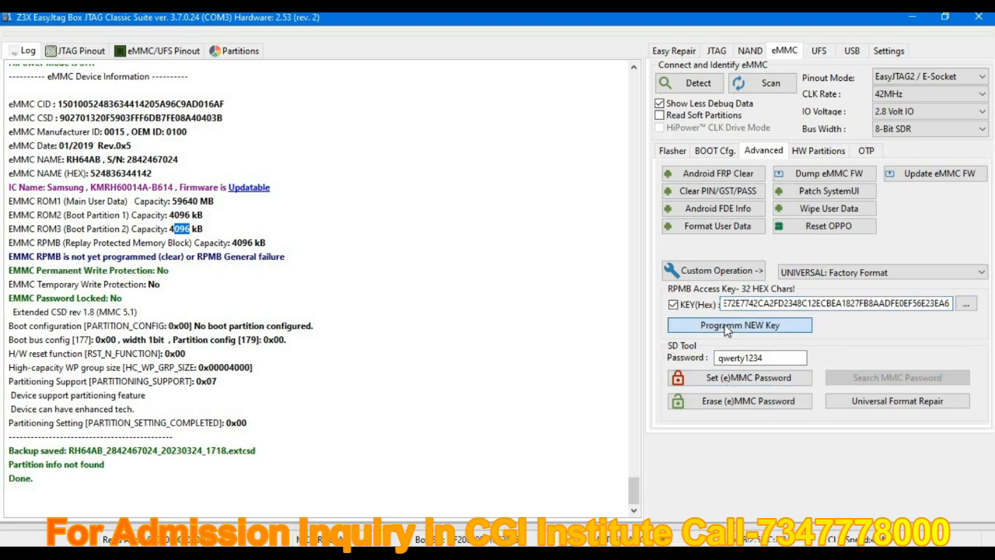
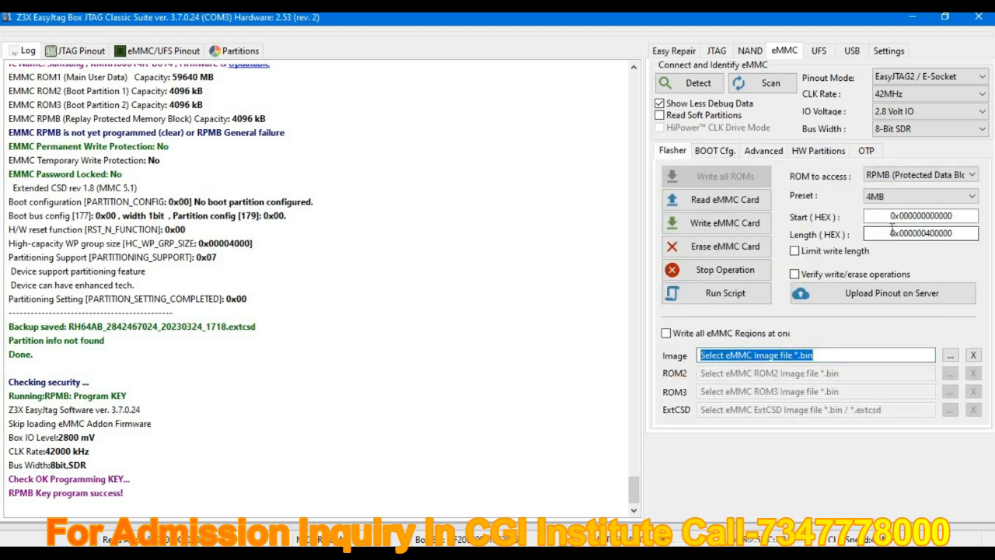
click(949, 356)
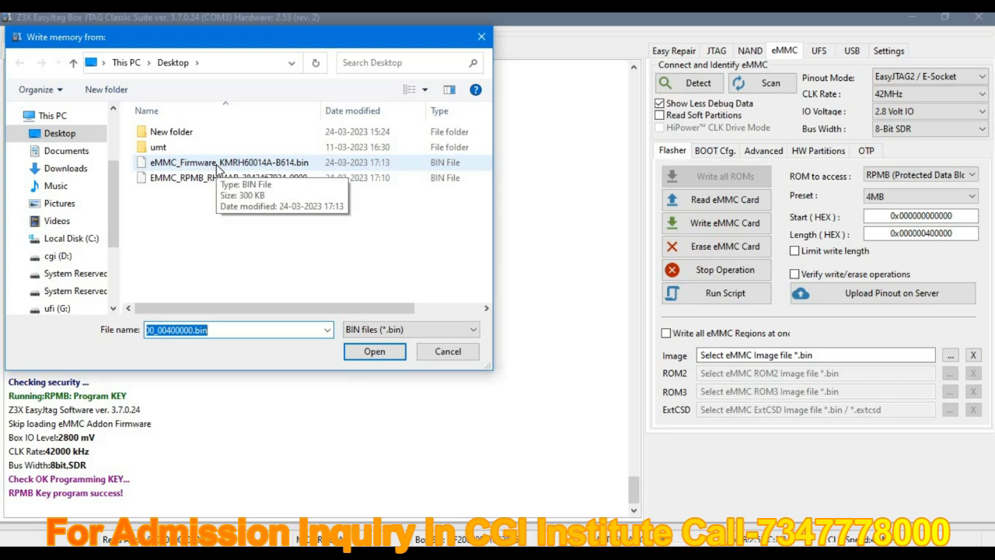
drag(321, 114, 389, 115)
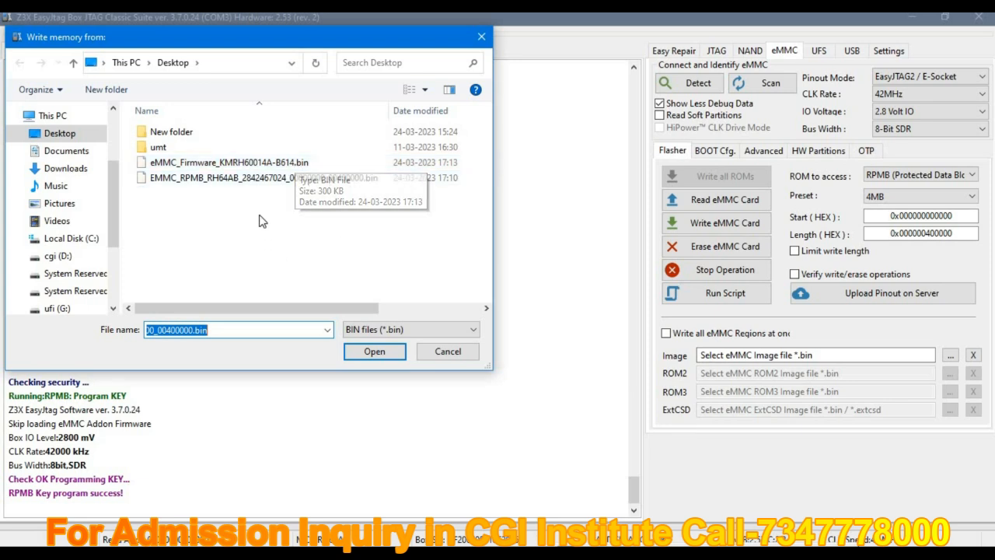
click(241, 182)
double_click(240, 190)
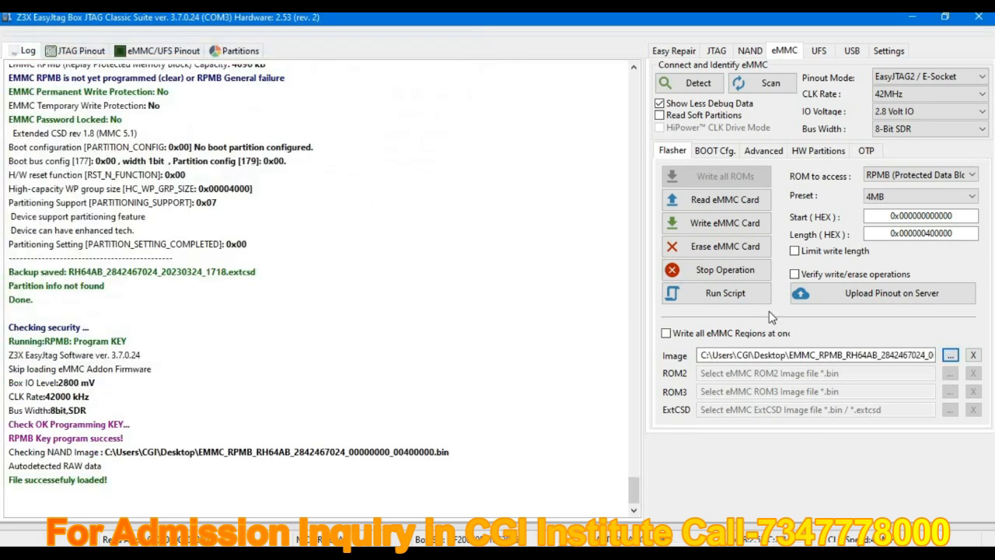
click(697, 224)
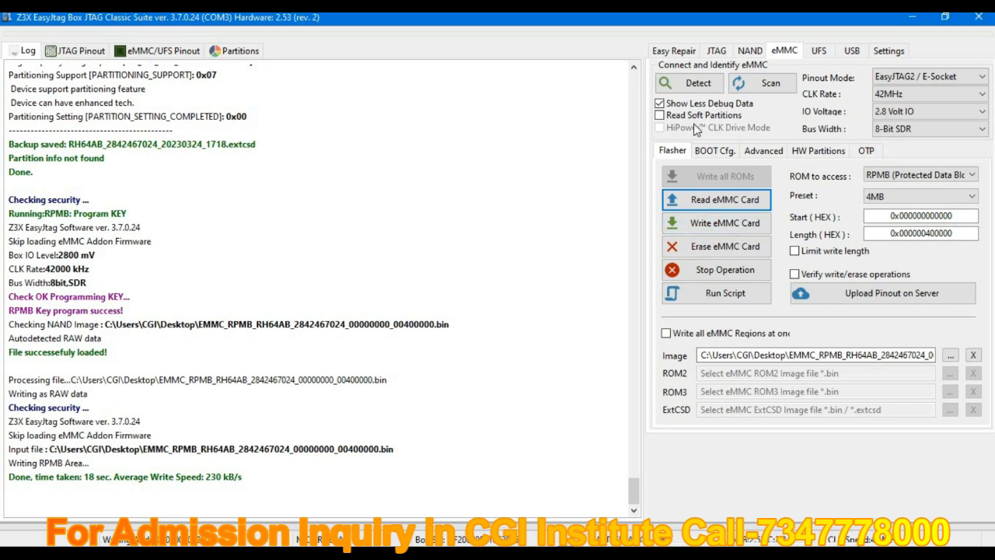
click(700, 83)
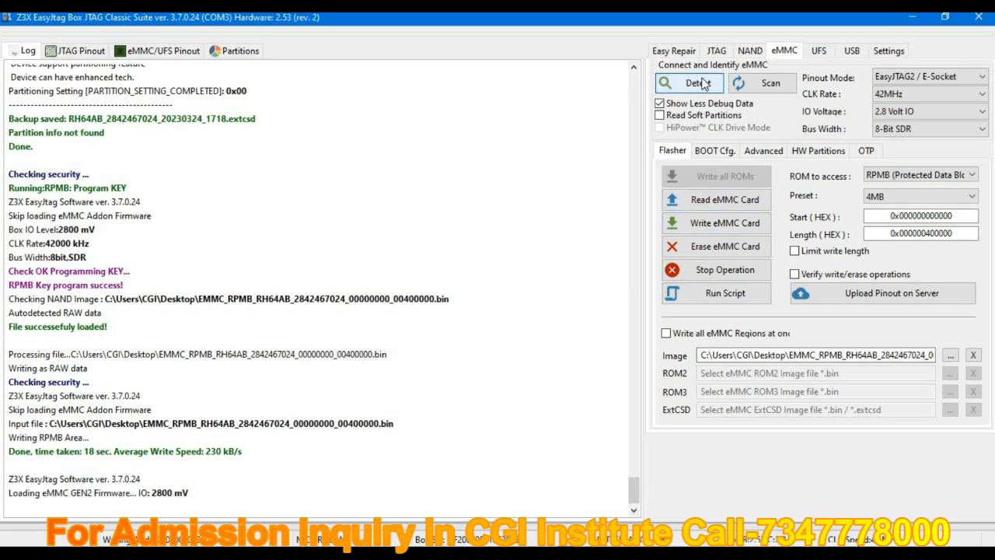